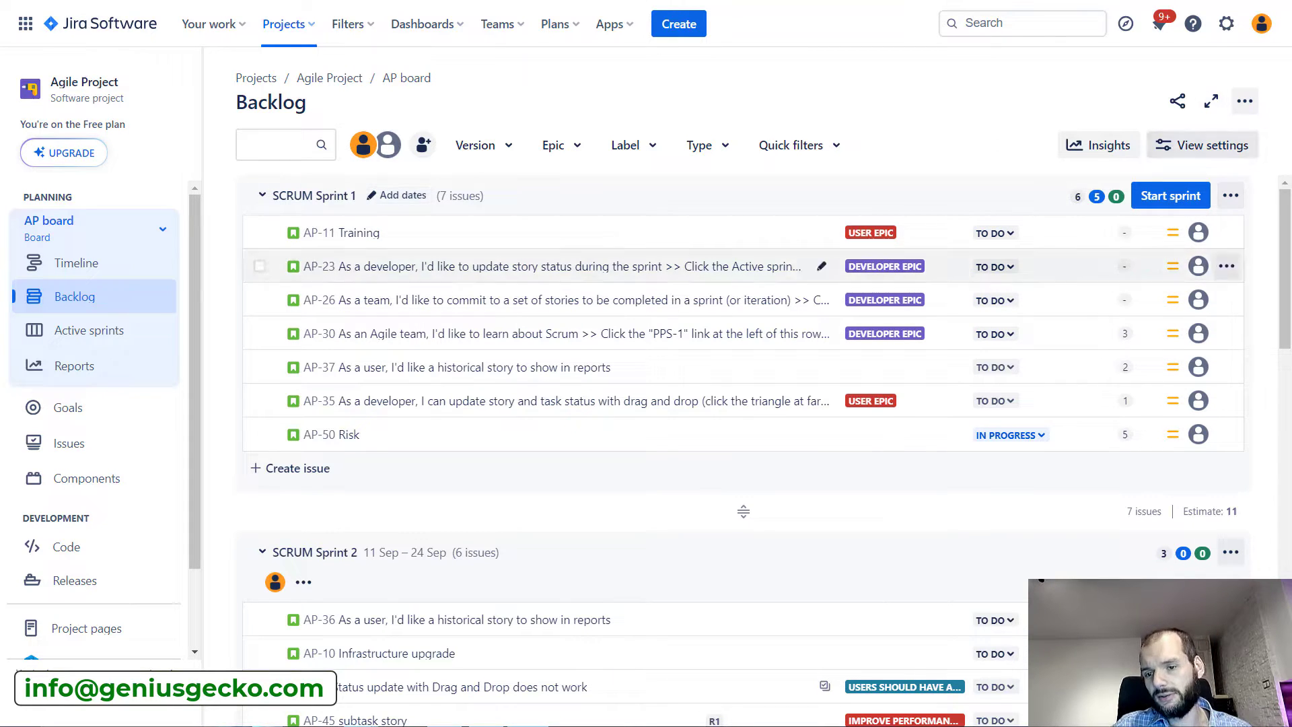
- Review the issues and their story point estimates in SCRUM Sprint 1, SCRUM Sprint 2 and the backlog
scroll(337, 231, down, 2)
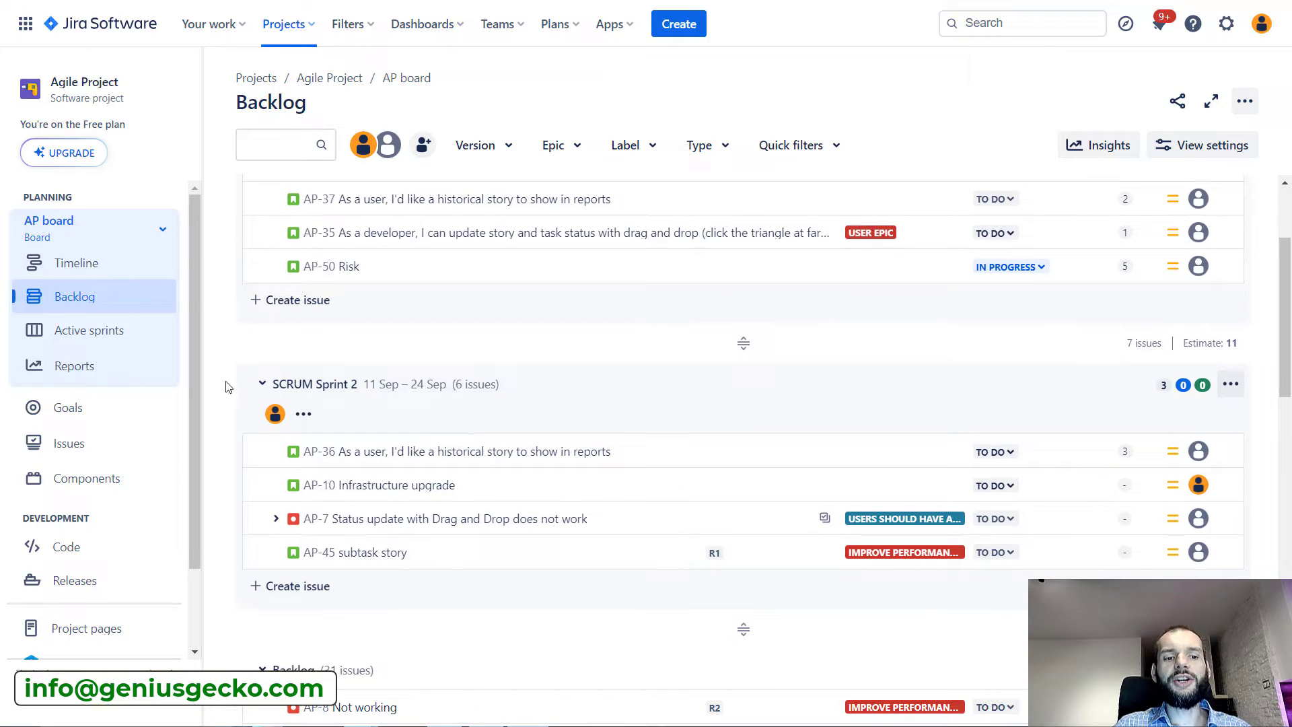
scroll(381, 338, down, 7)
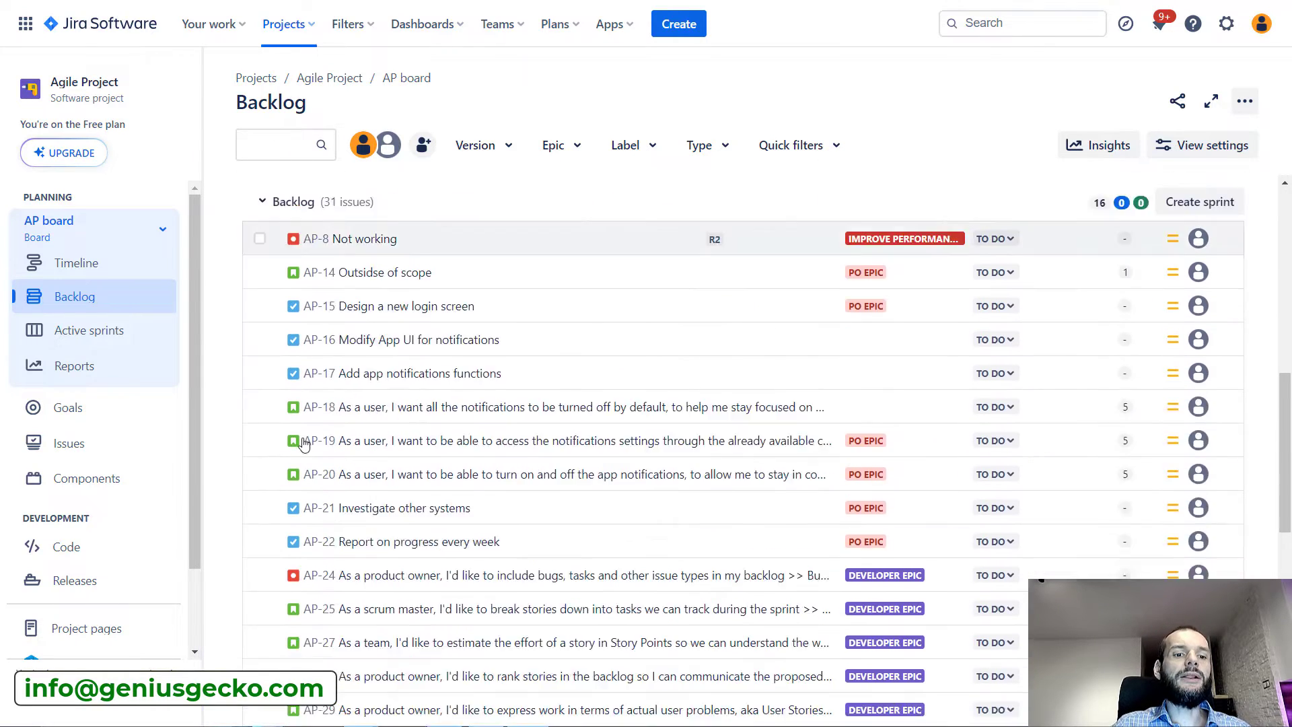
scroll(381, 339, down, 3)
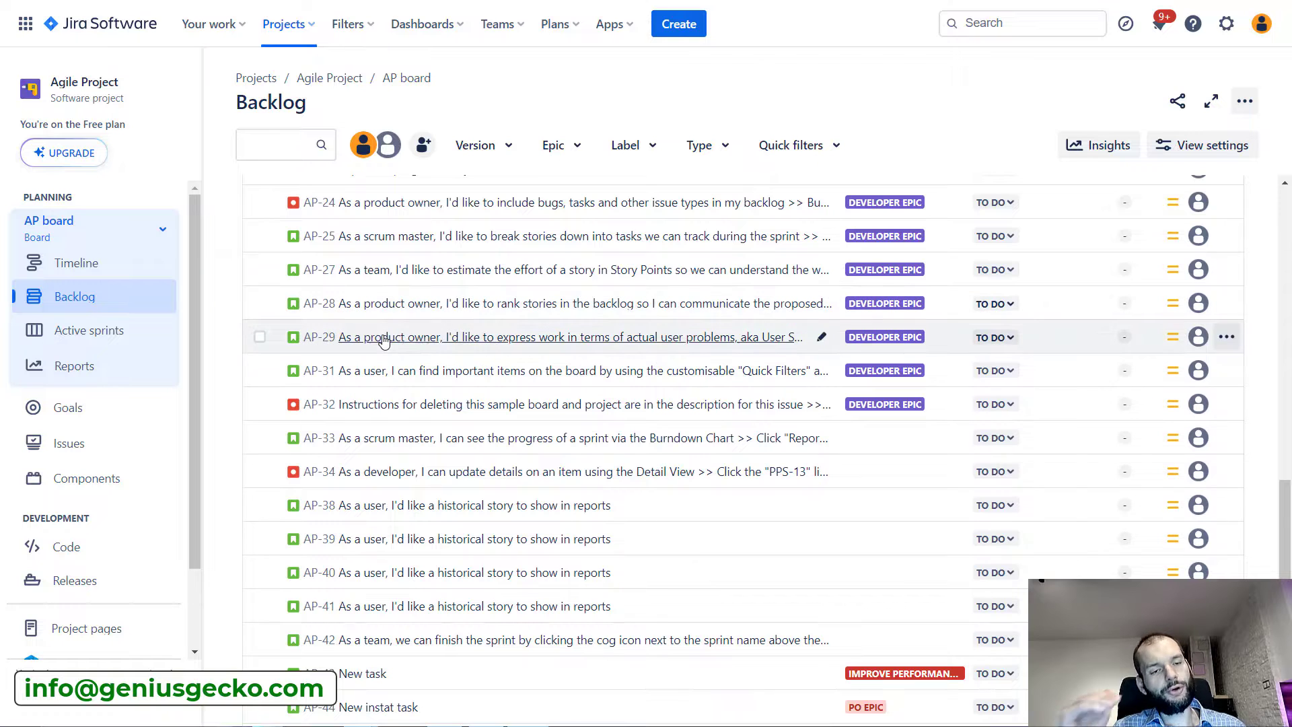
scroll(383, 340, up, 7)
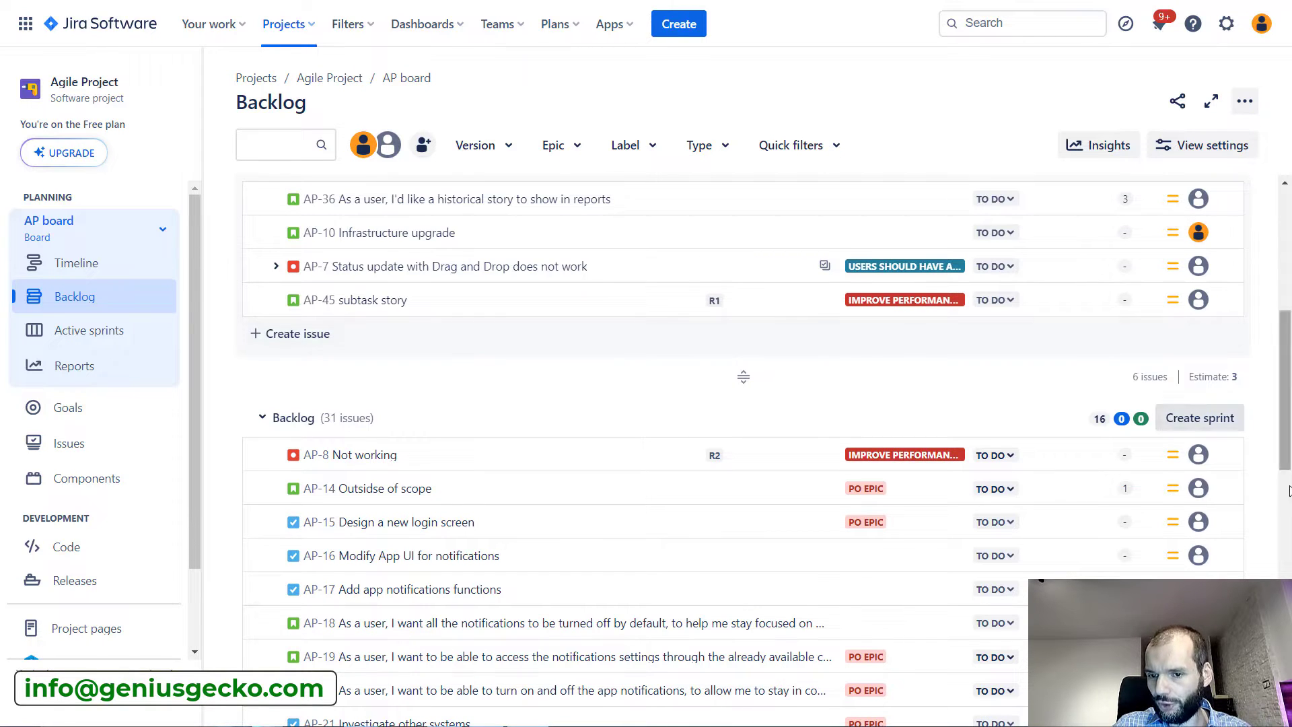
scroll(1137, 536, down, 1)
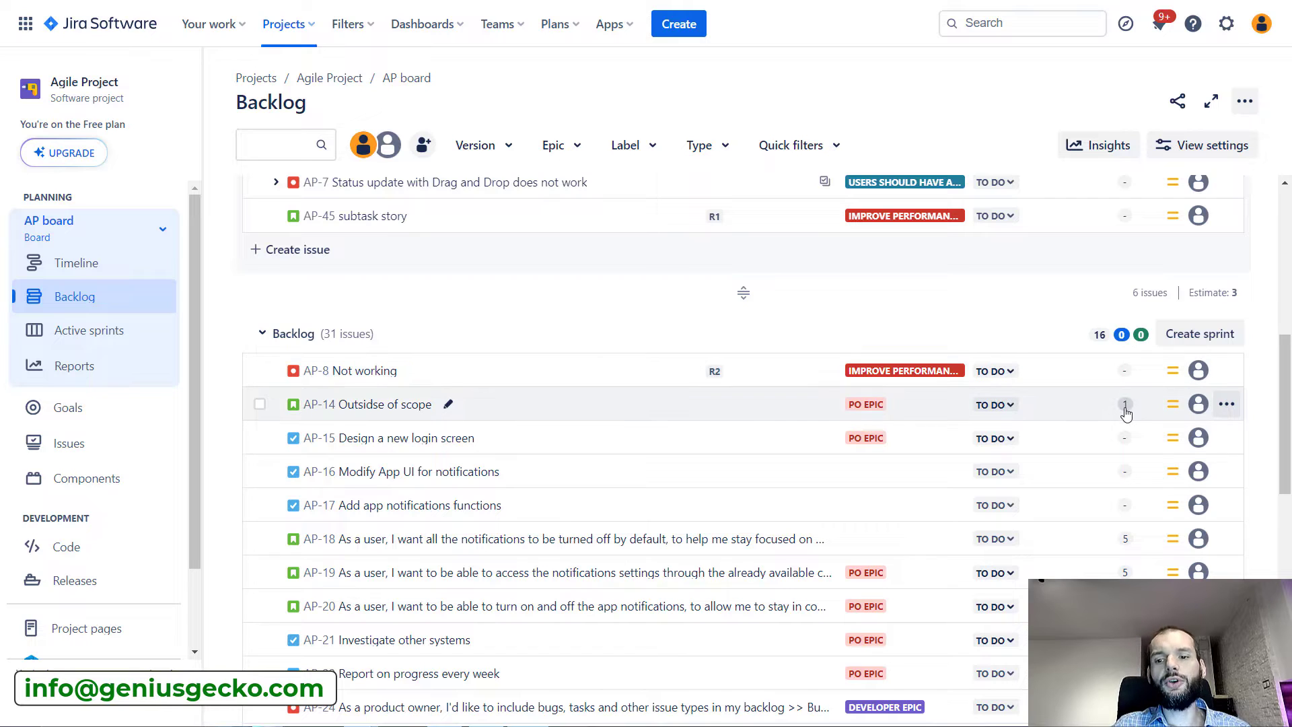
scroll(932, 438, up, 4)
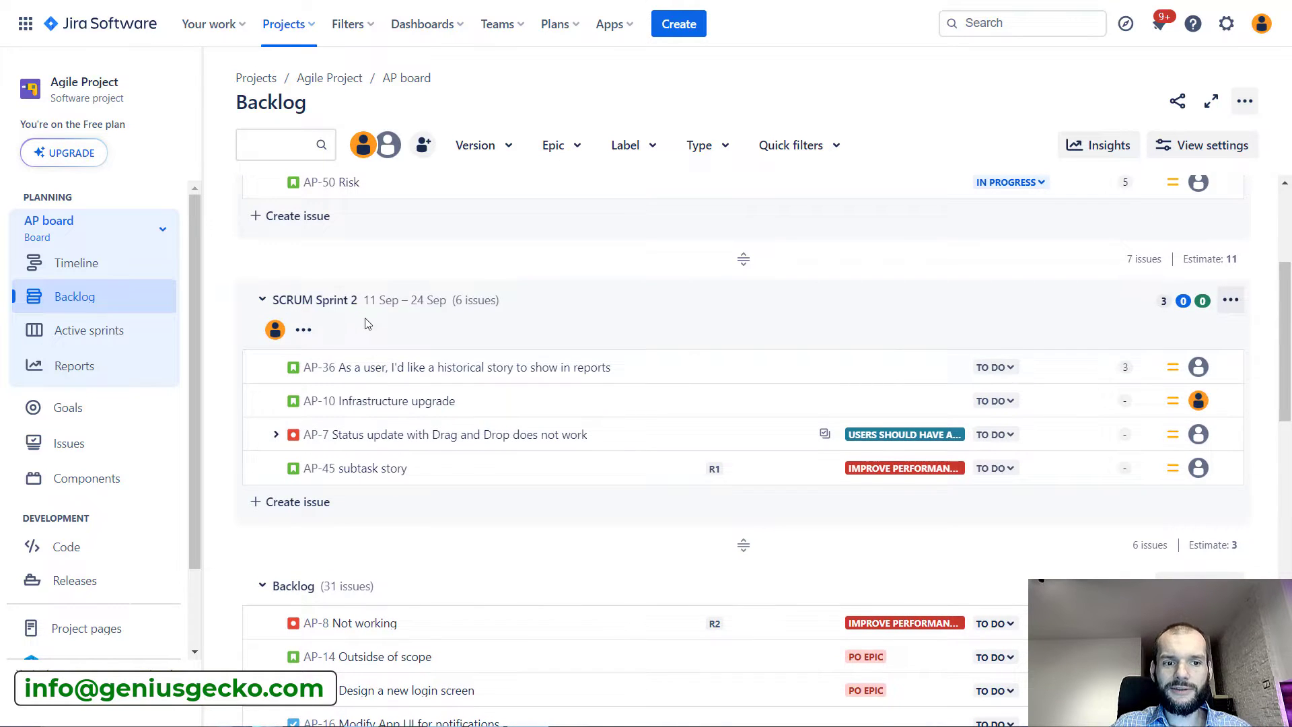
scroll(370, 330, up, 4)
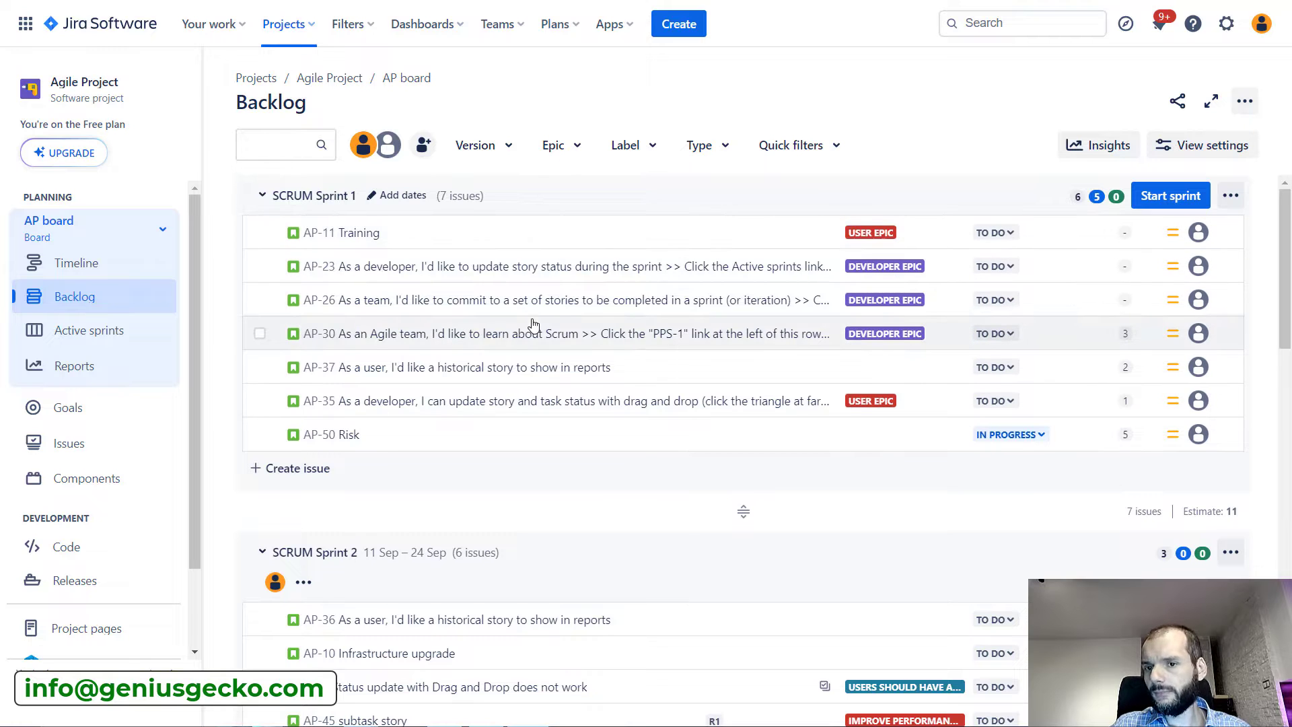
- Move story AP-14 from the backlog to the end of SCRUM Sprint 2 and check the sprint's story point counters
scroll(533, 325, down, 4)
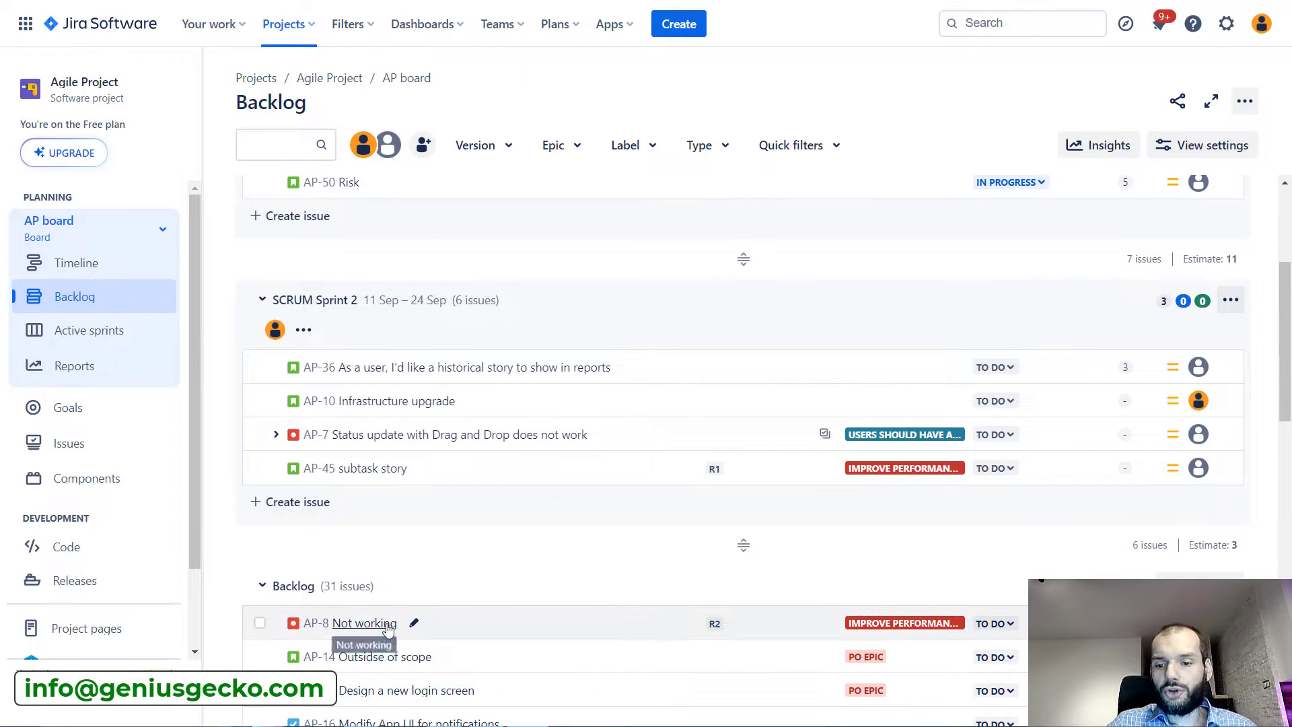
drag(447, 658, 580, 573)
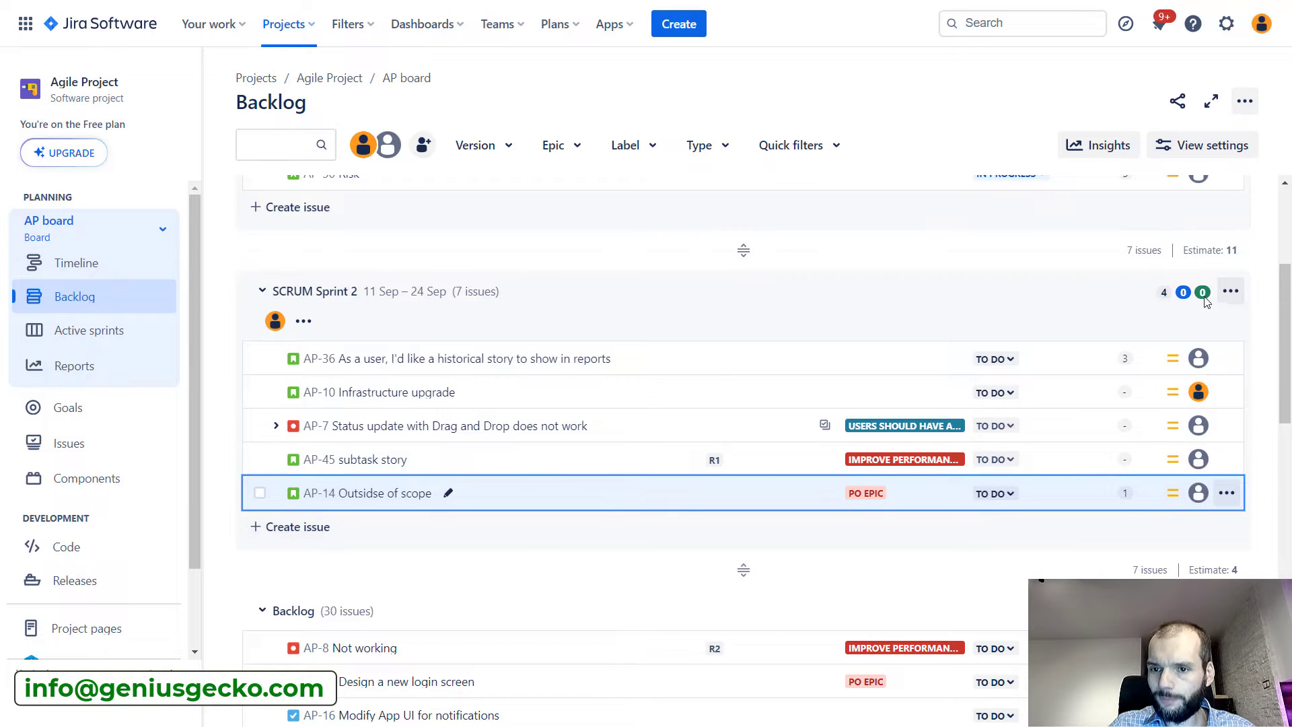
mouse_move(1165, 295)
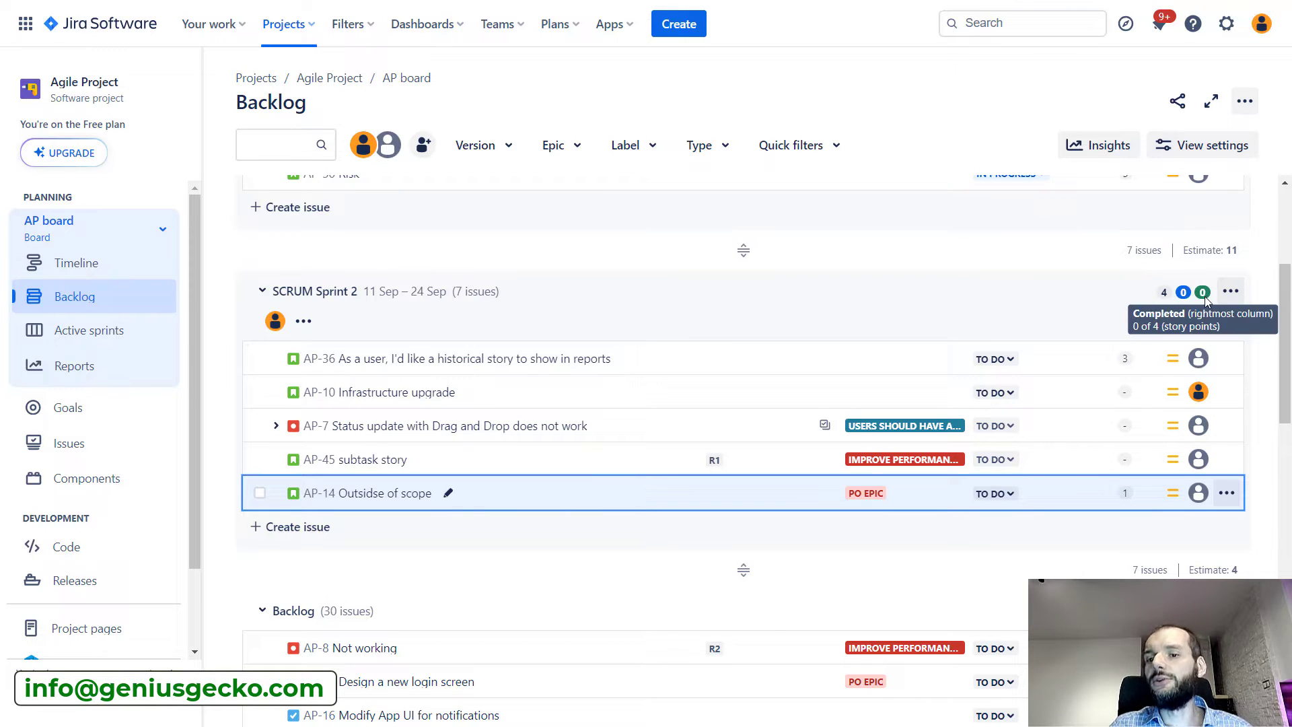
- Set the status of story AP-37 in SCRUM Sprint 1 to Done
scroll(1085, 207, up, 4)
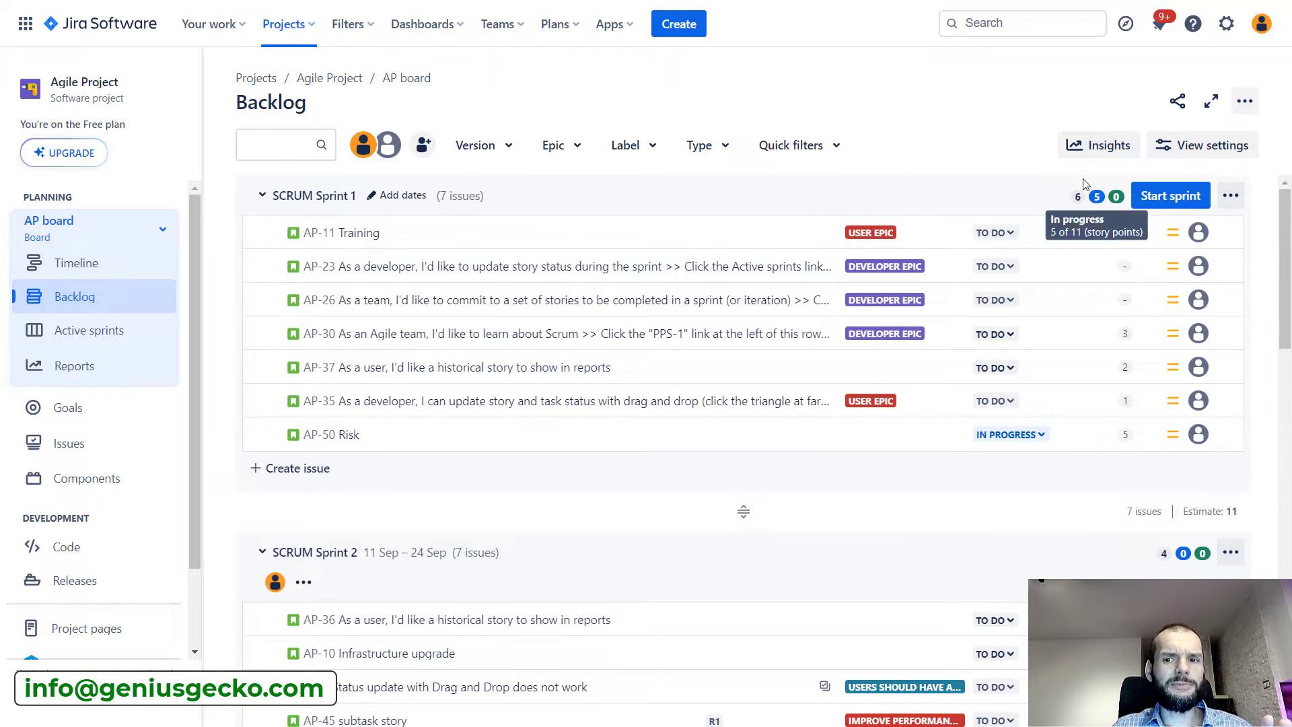
mouse_move(1080, 198)
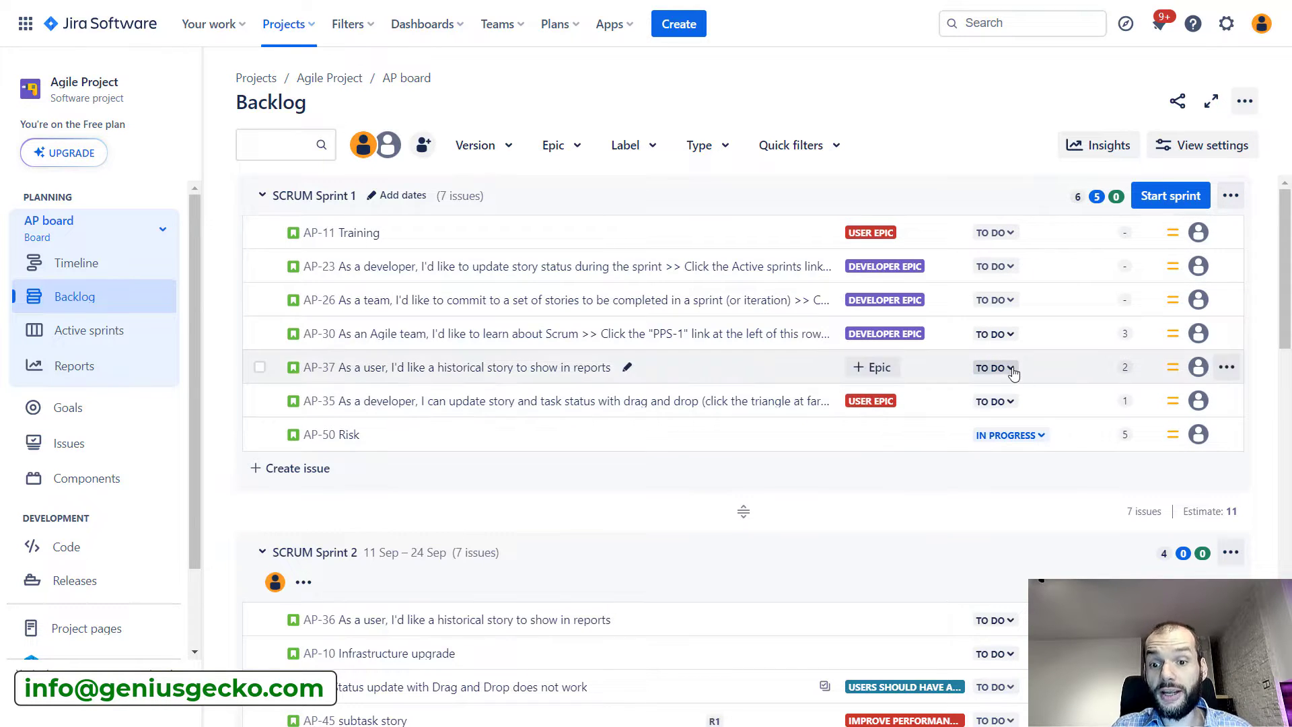
click(1012, 370)
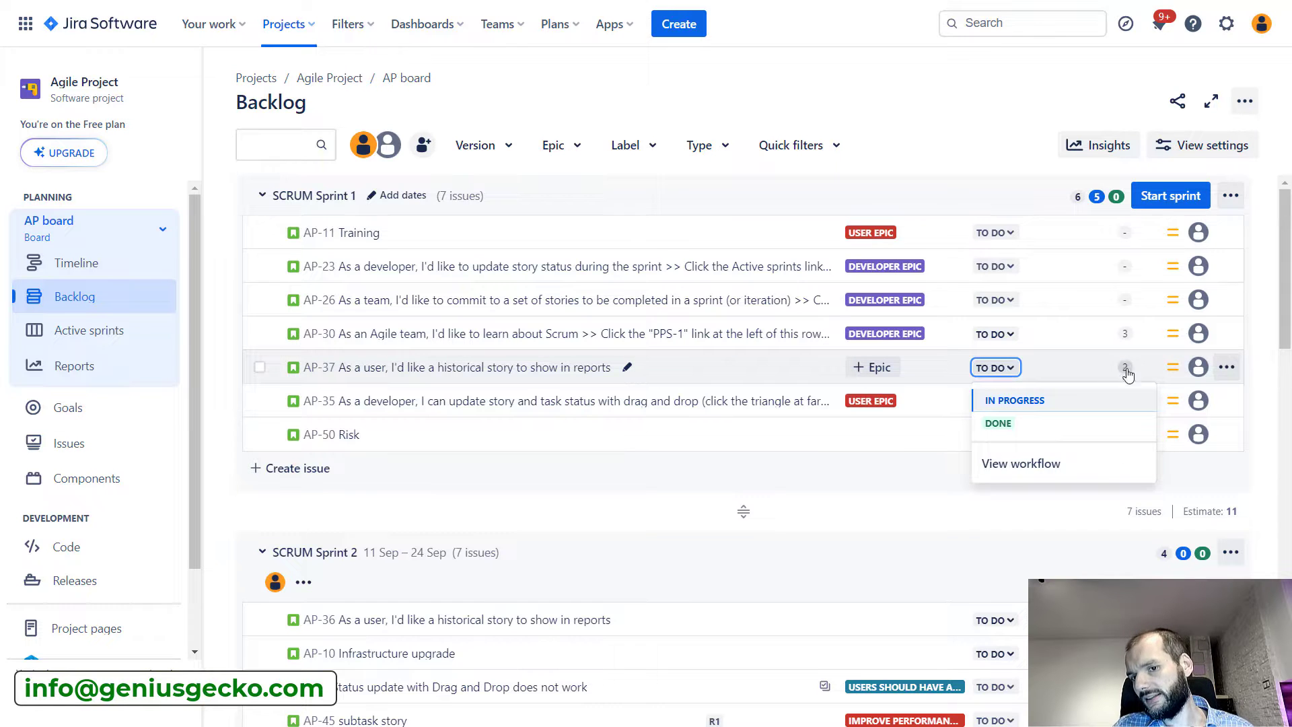
click(1013, 425)
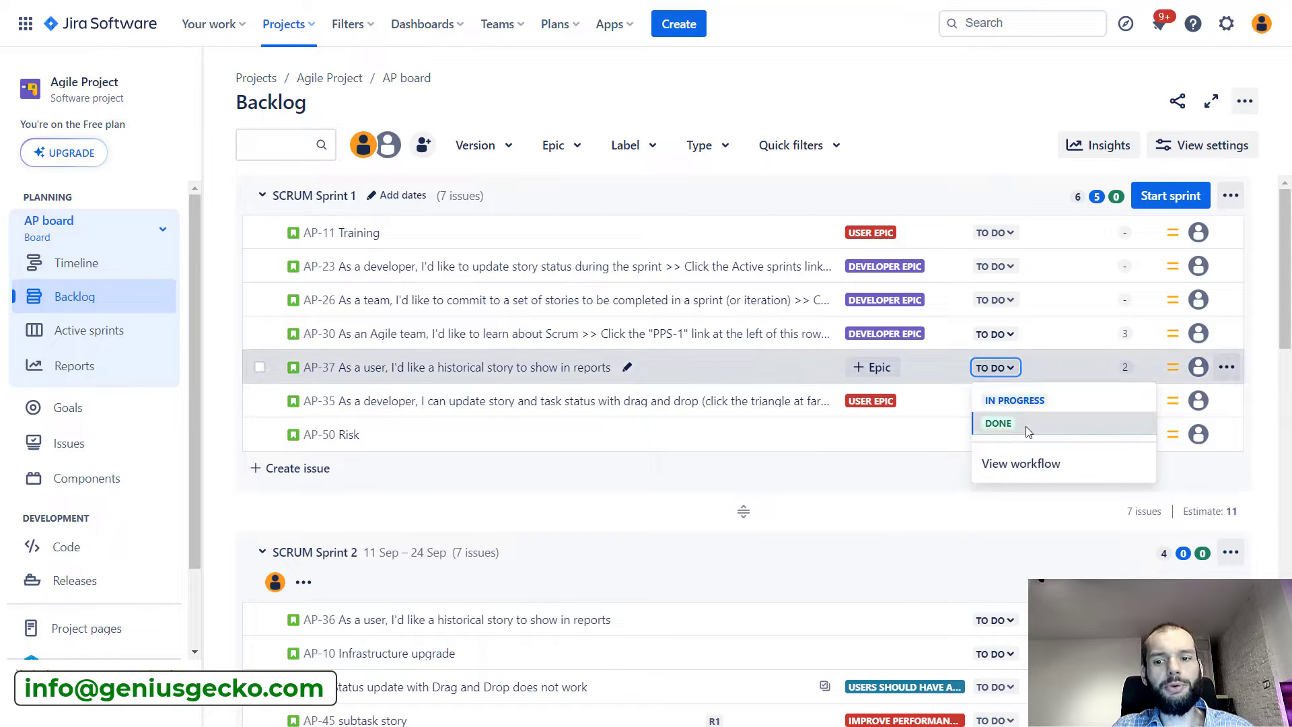
- Compare the to-do, in-progress and completed story point counters of SCRUM Sprint 1 and SCRUM Sprint 2, and review the remaining backlog issues
scroll(1027, 431, down, 5)
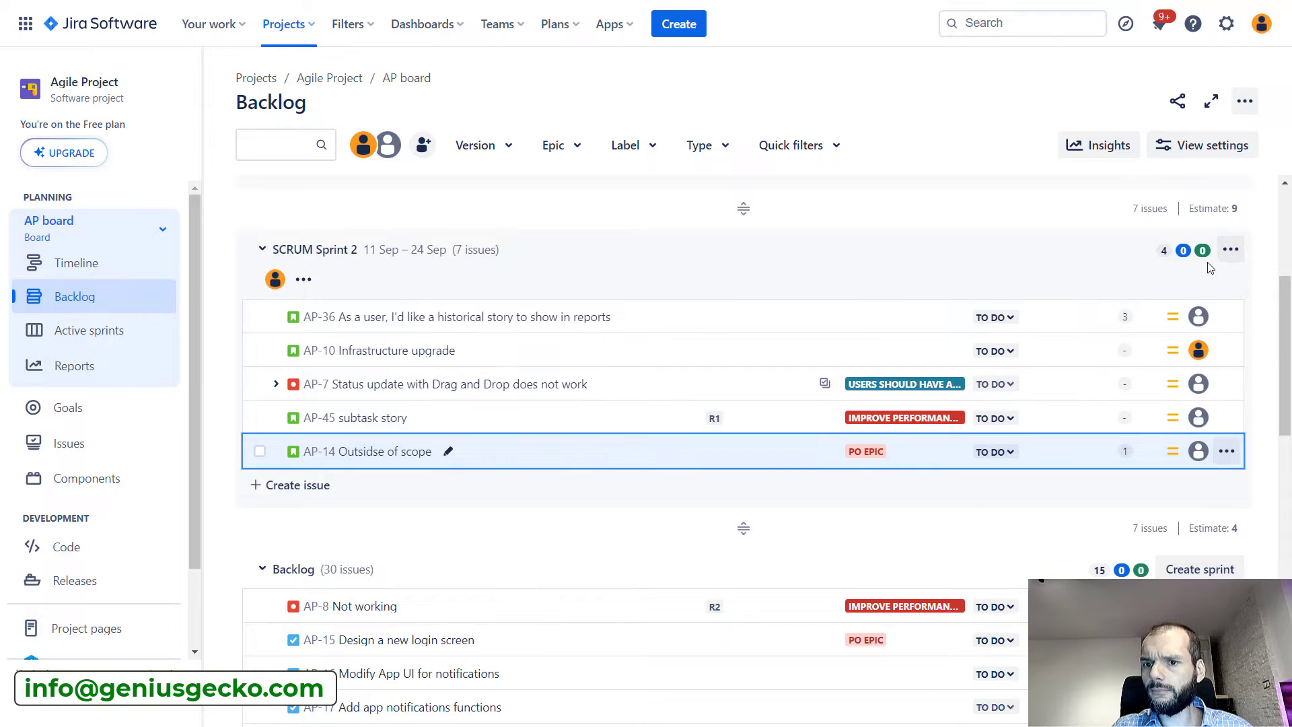
scroll(1208, 276, up, 5)
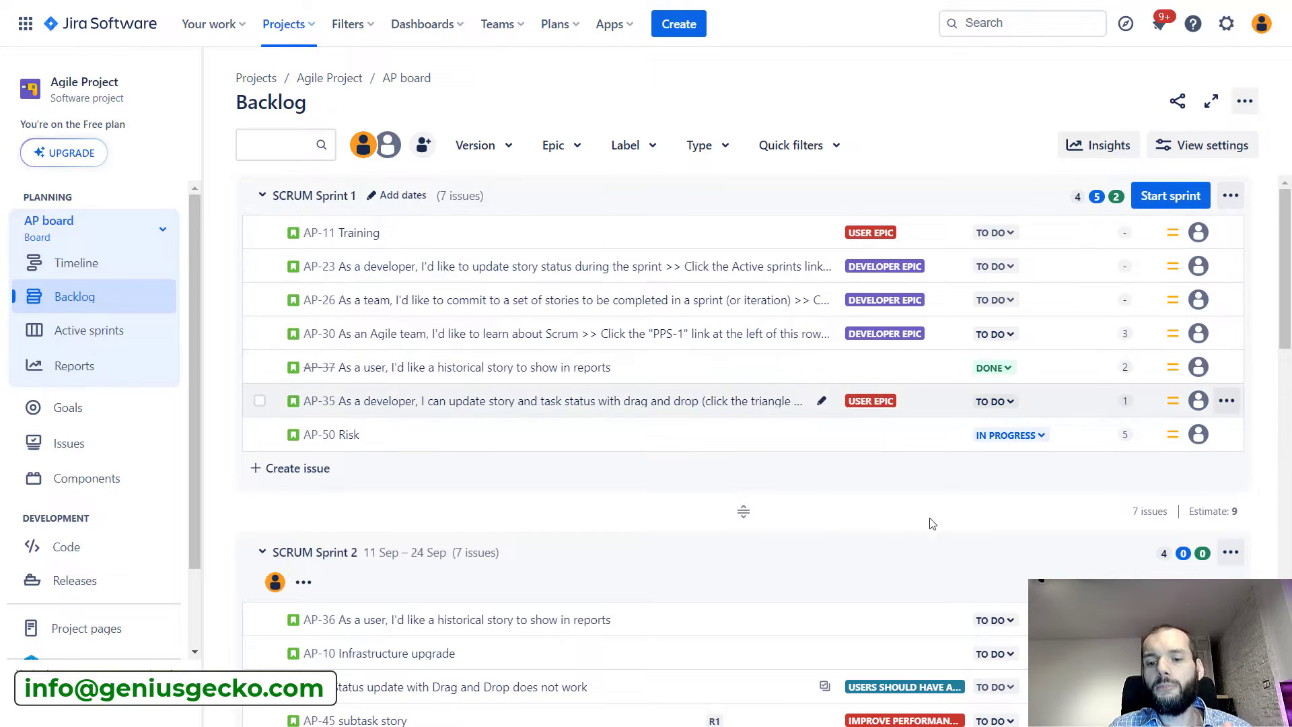
scroll(932, 522, down, 4)
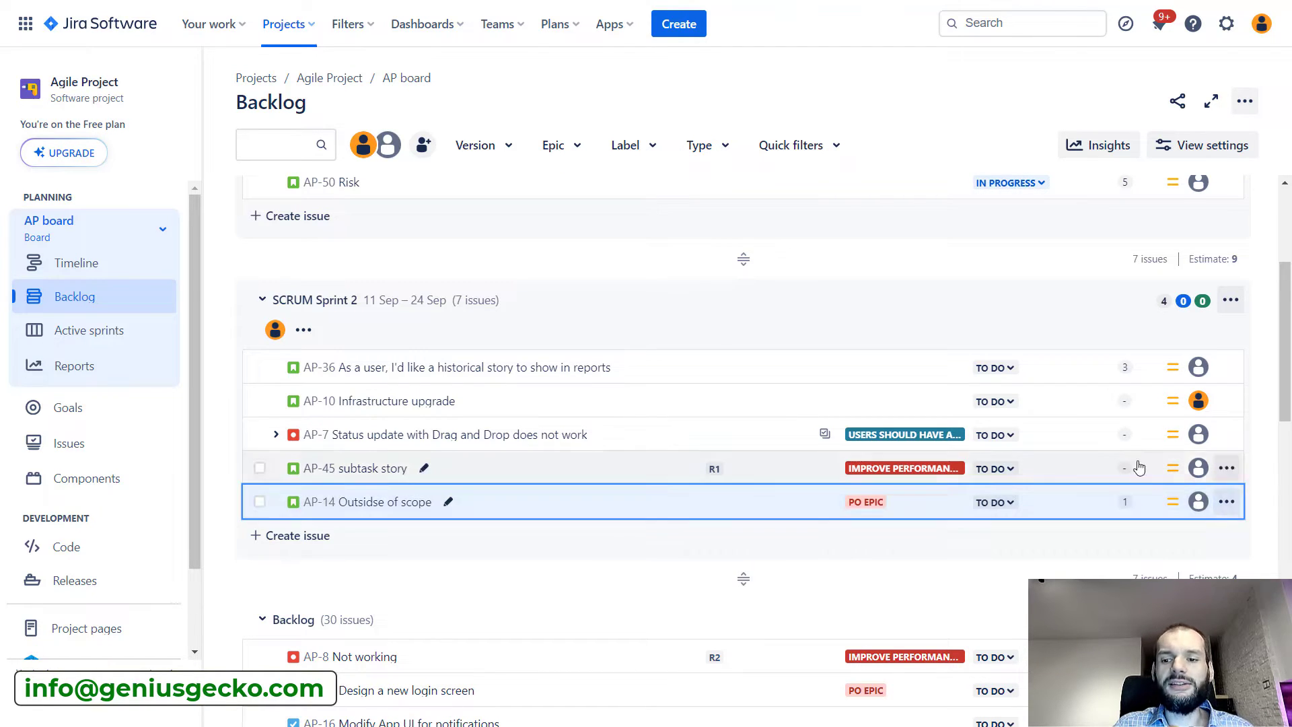
scroll(1134, 483, up, 4)
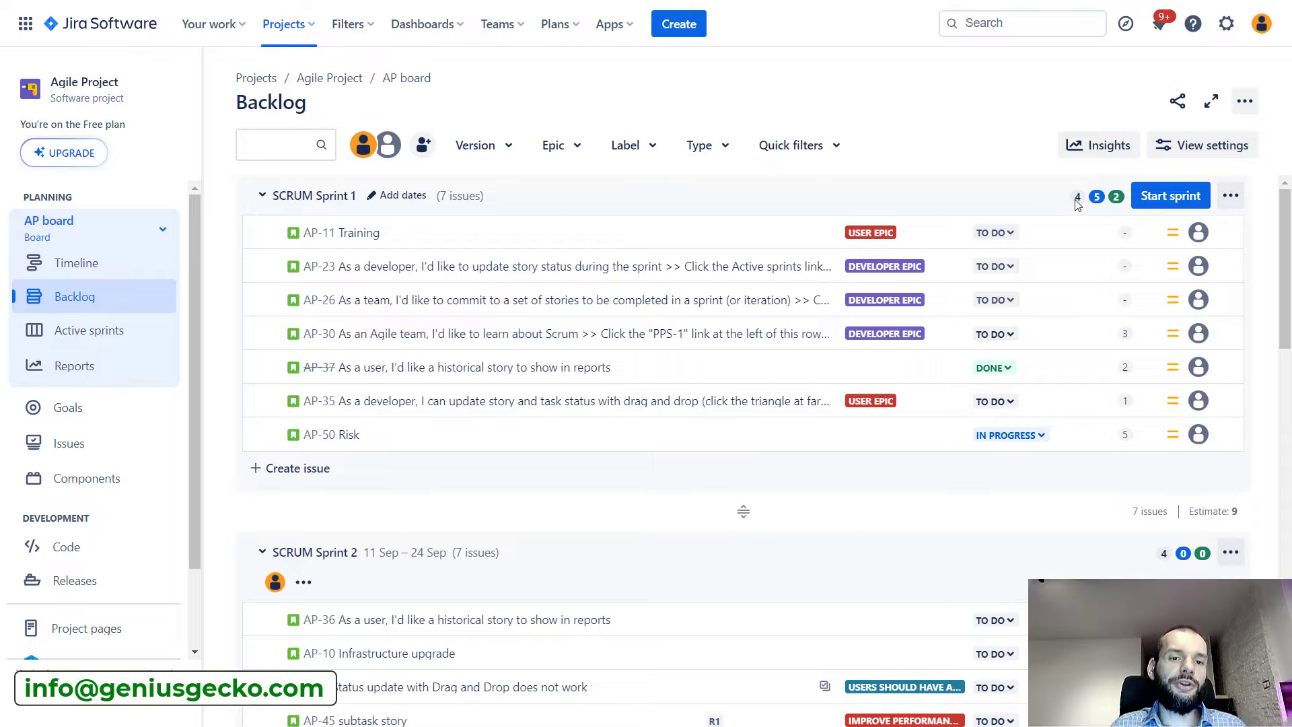
mouse_move(1079, 203)
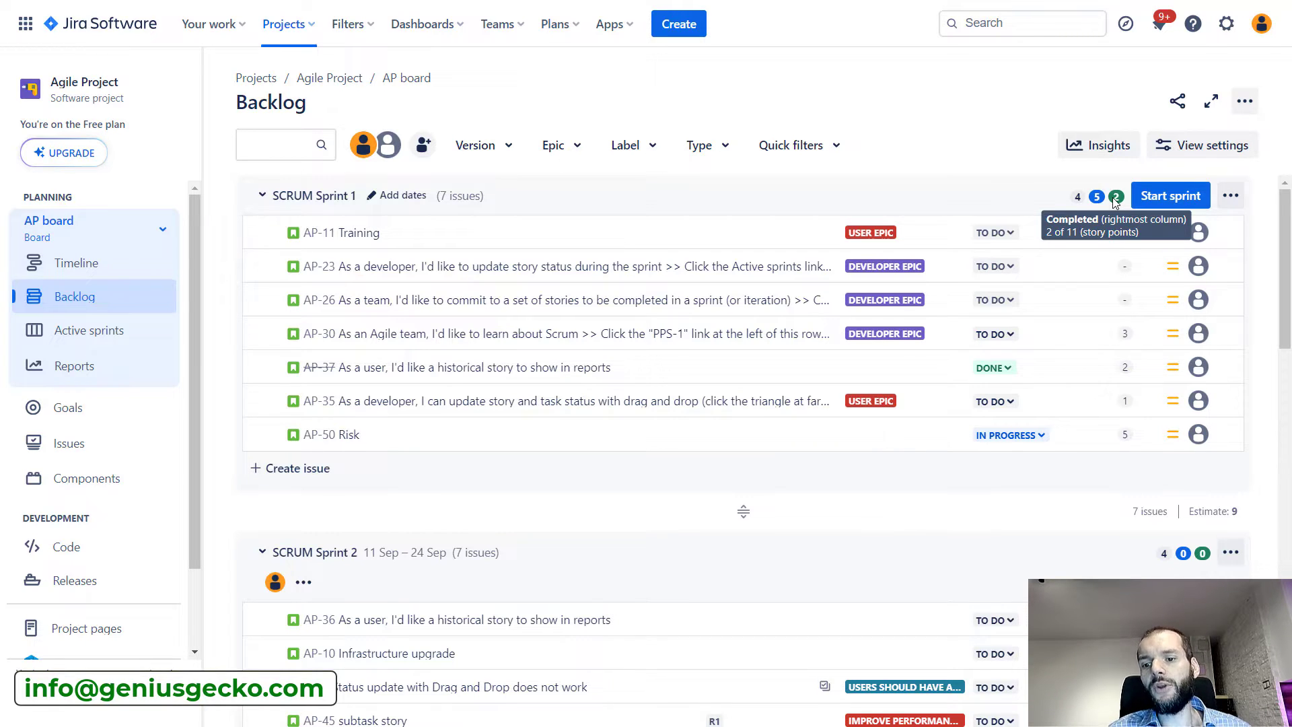
scroll(1115, 202, down, 3)
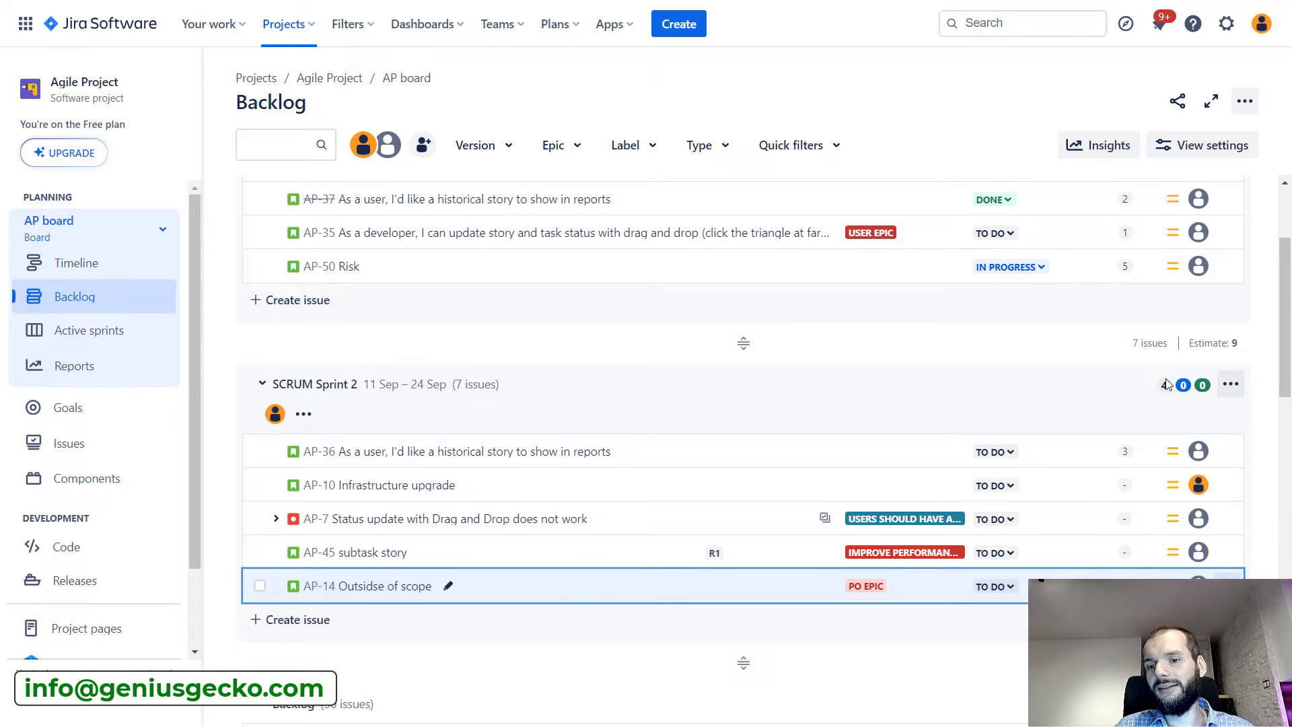
mouse_move(1166, 388)
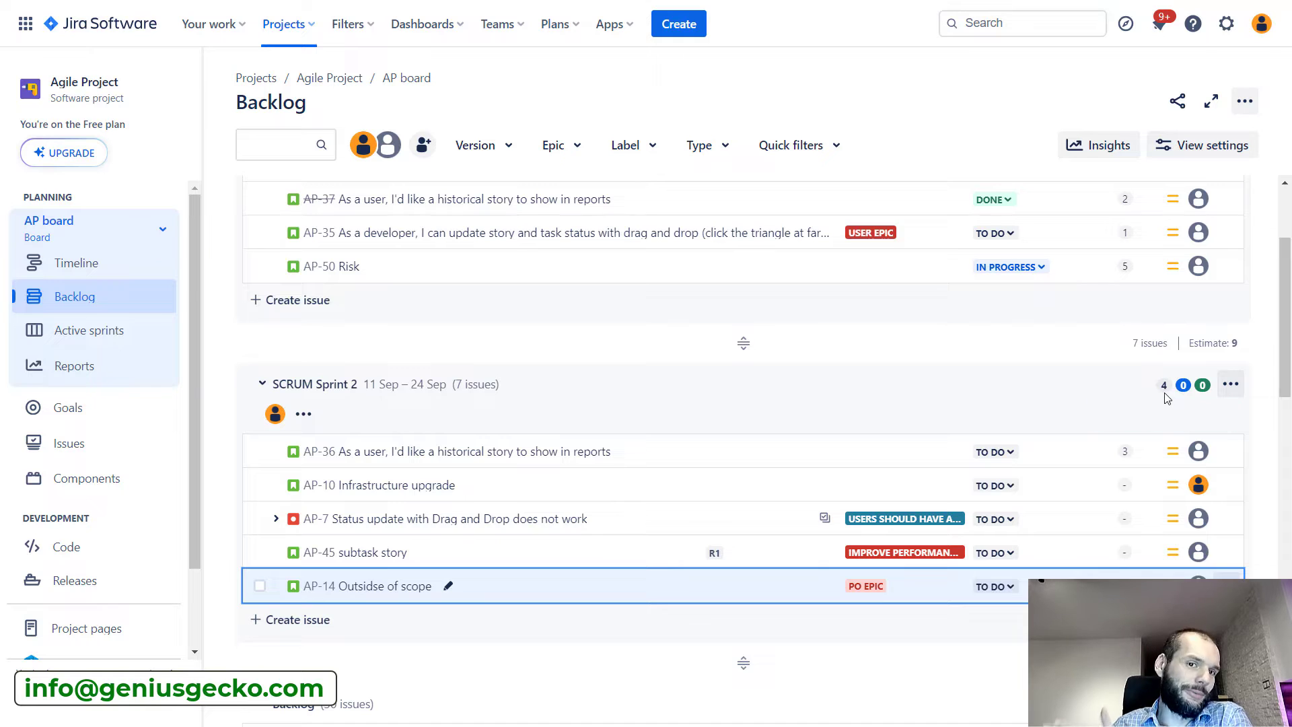
scroll(1166, 403, up, 2)
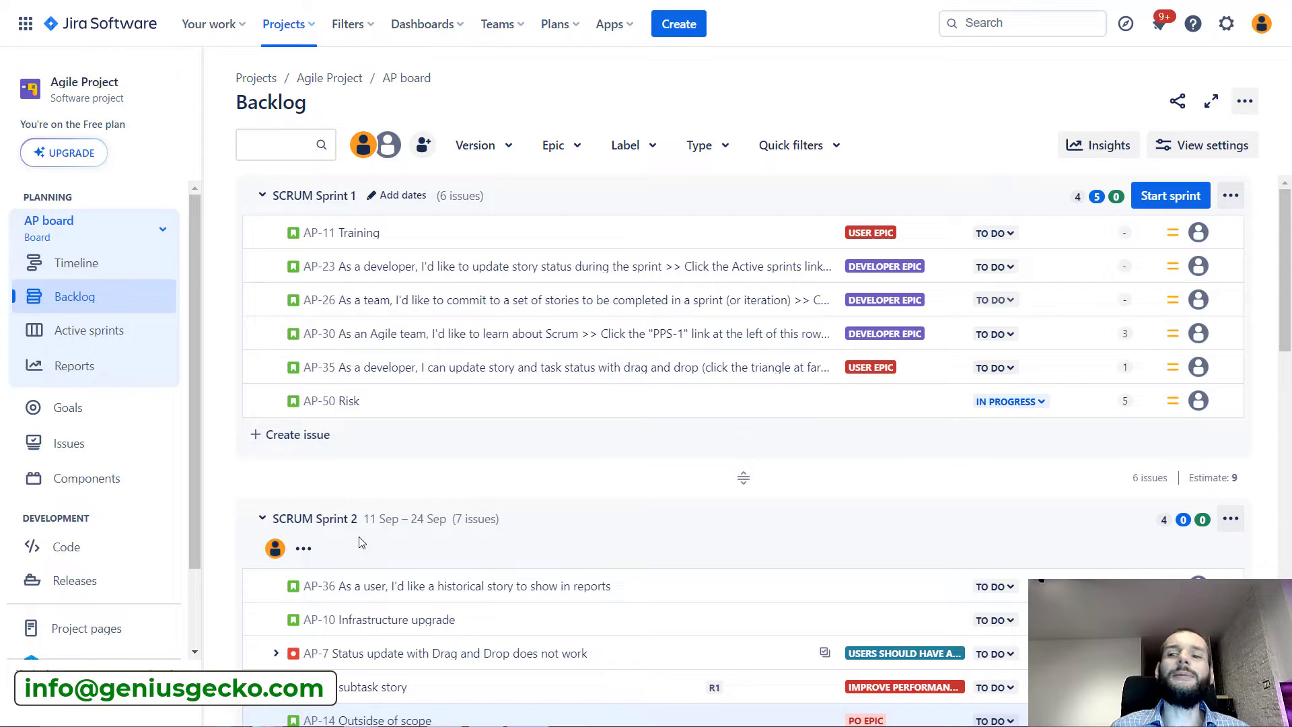
scroll(594, 240, down, 10)
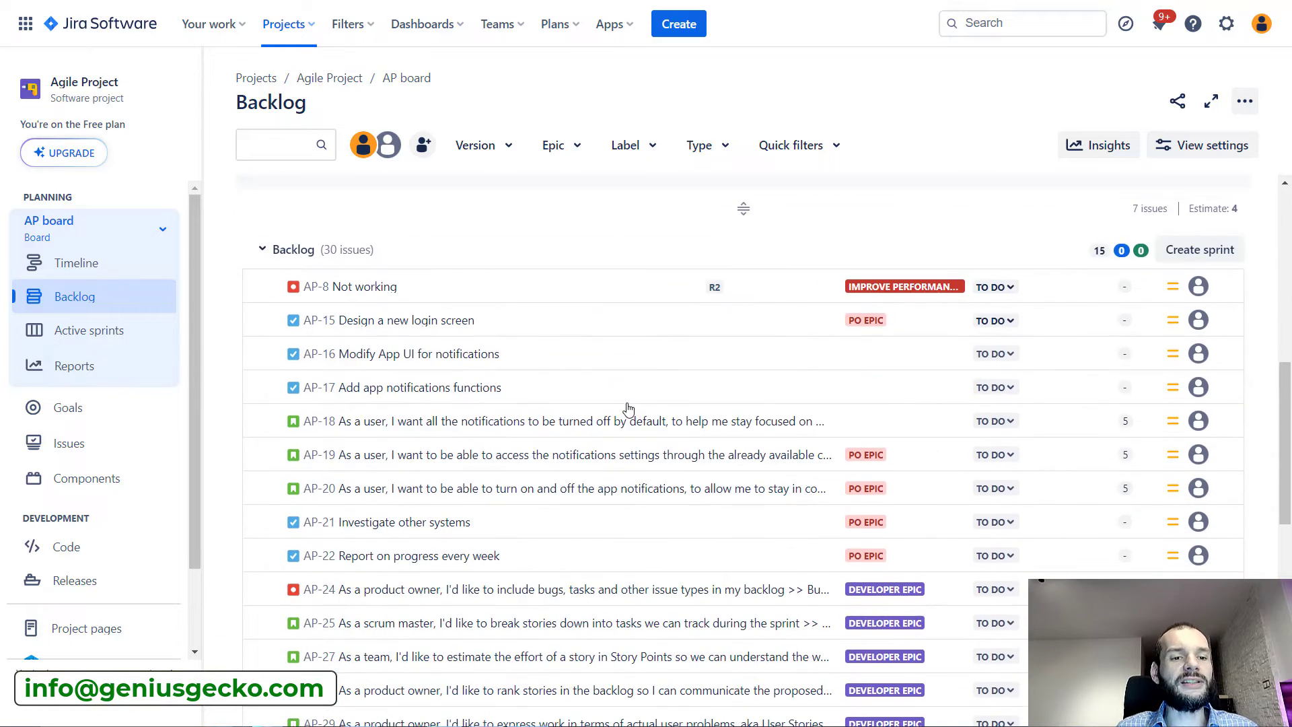
scroll(628, 408, up, 10)
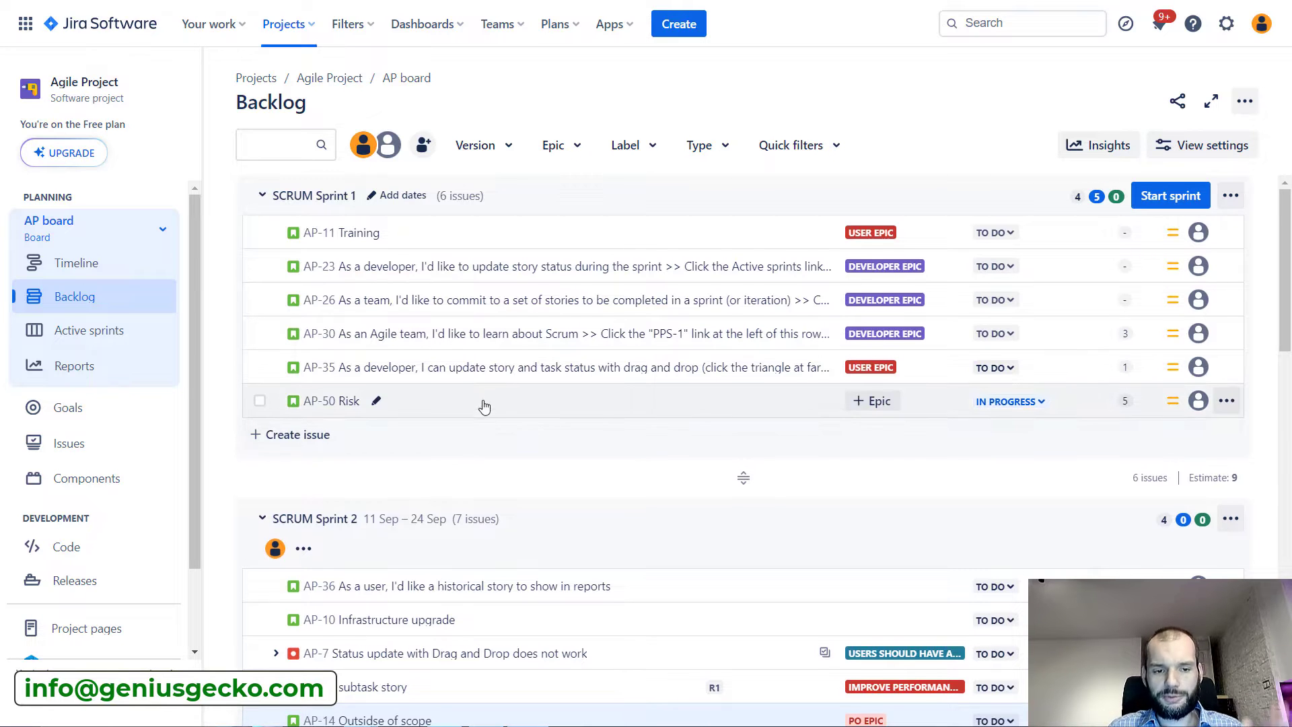
scroll(482, 410, down, 3)
scroll(485, 410, up, 3)
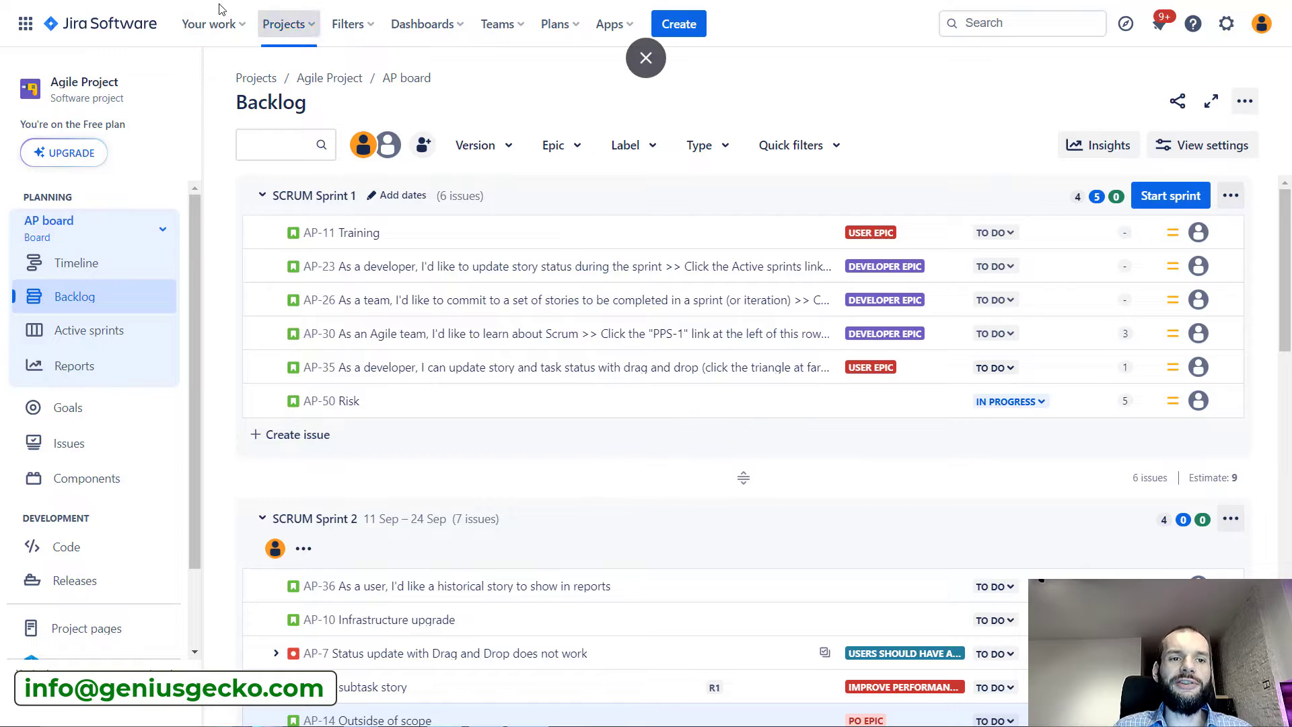
- Open the New Agile Project board and assign backlog task AP-13 to Team A in the first iteration
click(350, 33)
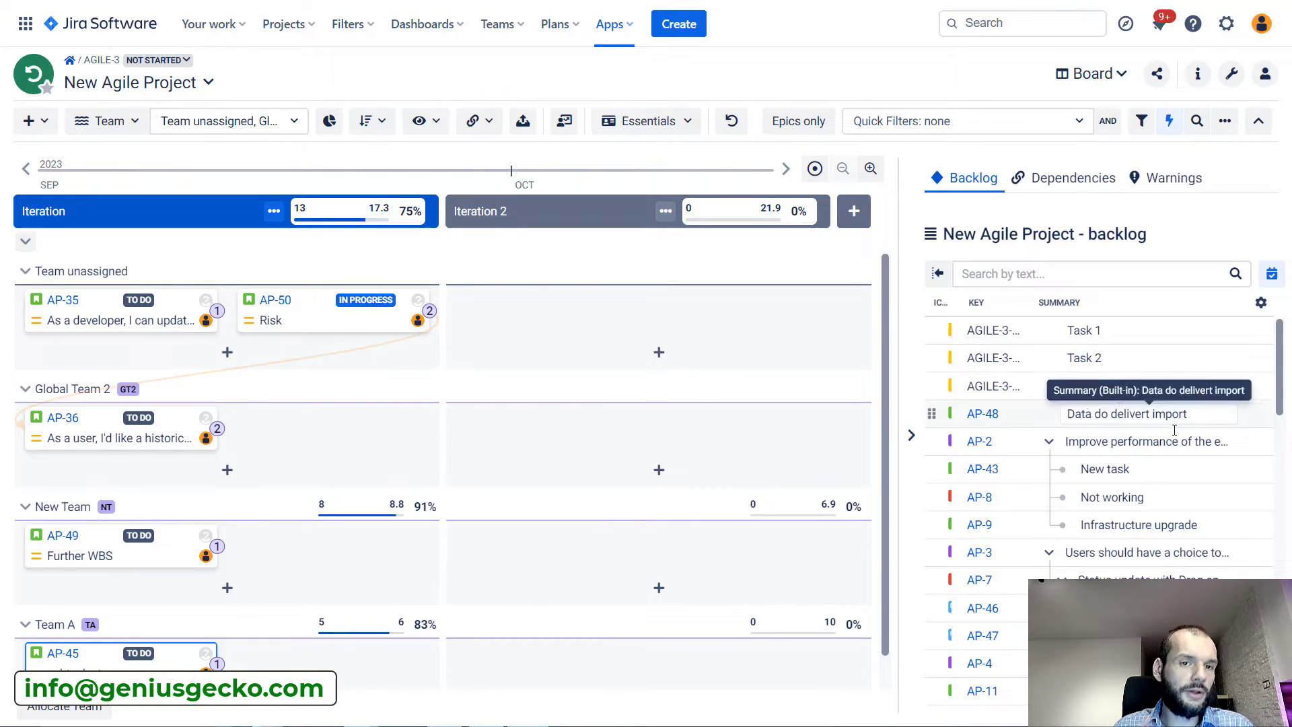
drag(1144, 413, 1179, 543)
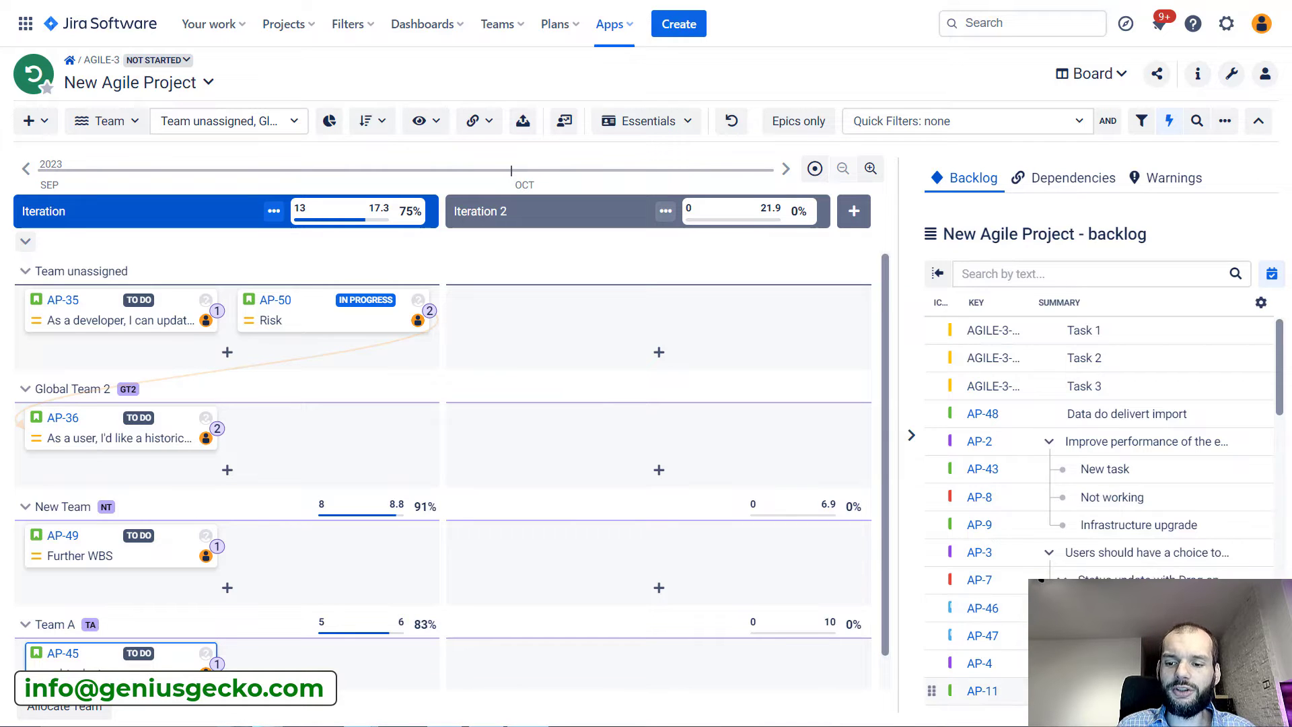
scroll(982, 686, down, 2)
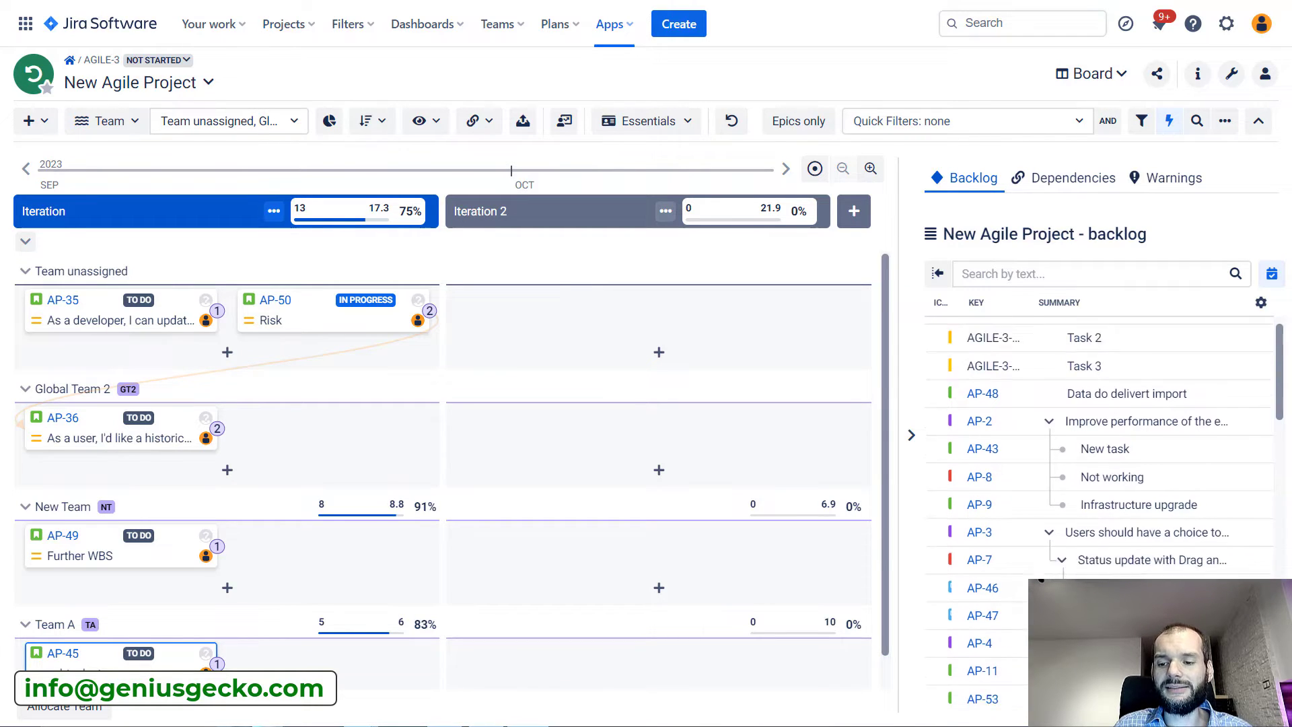
drag(1090, 608, 1091, 675)
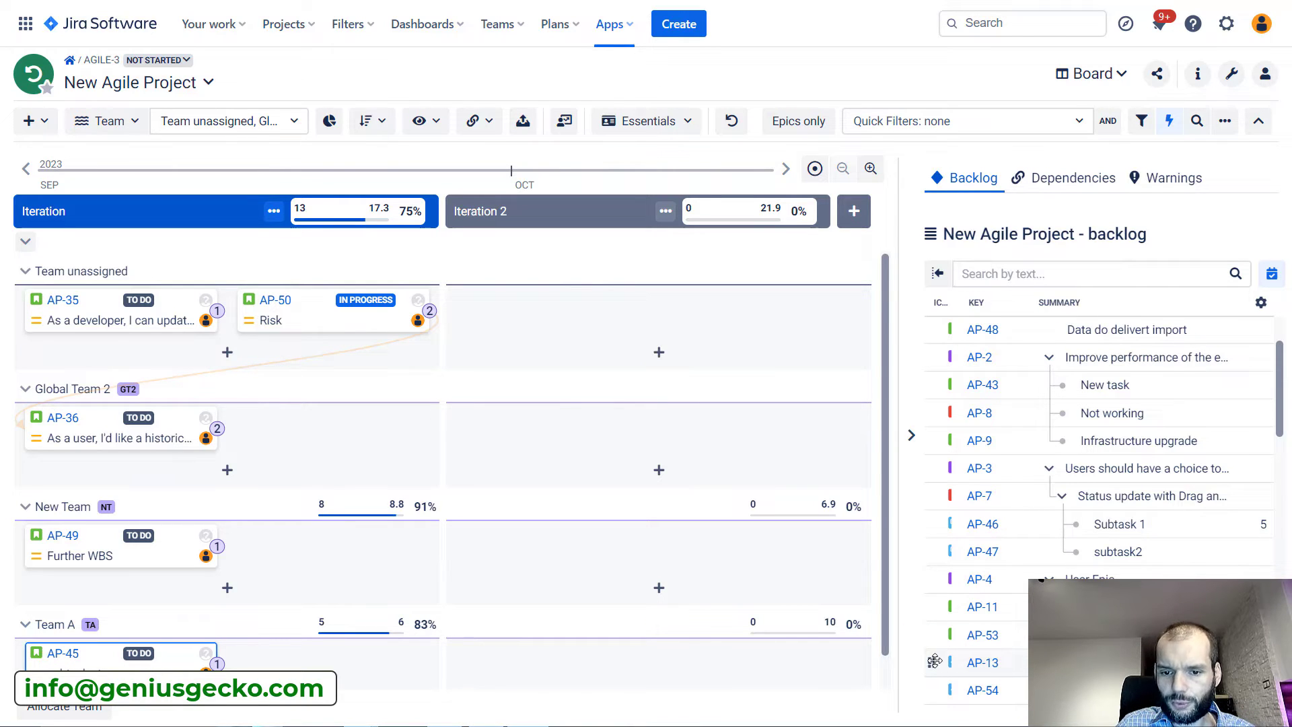
drag(935, 660, 298, 660)
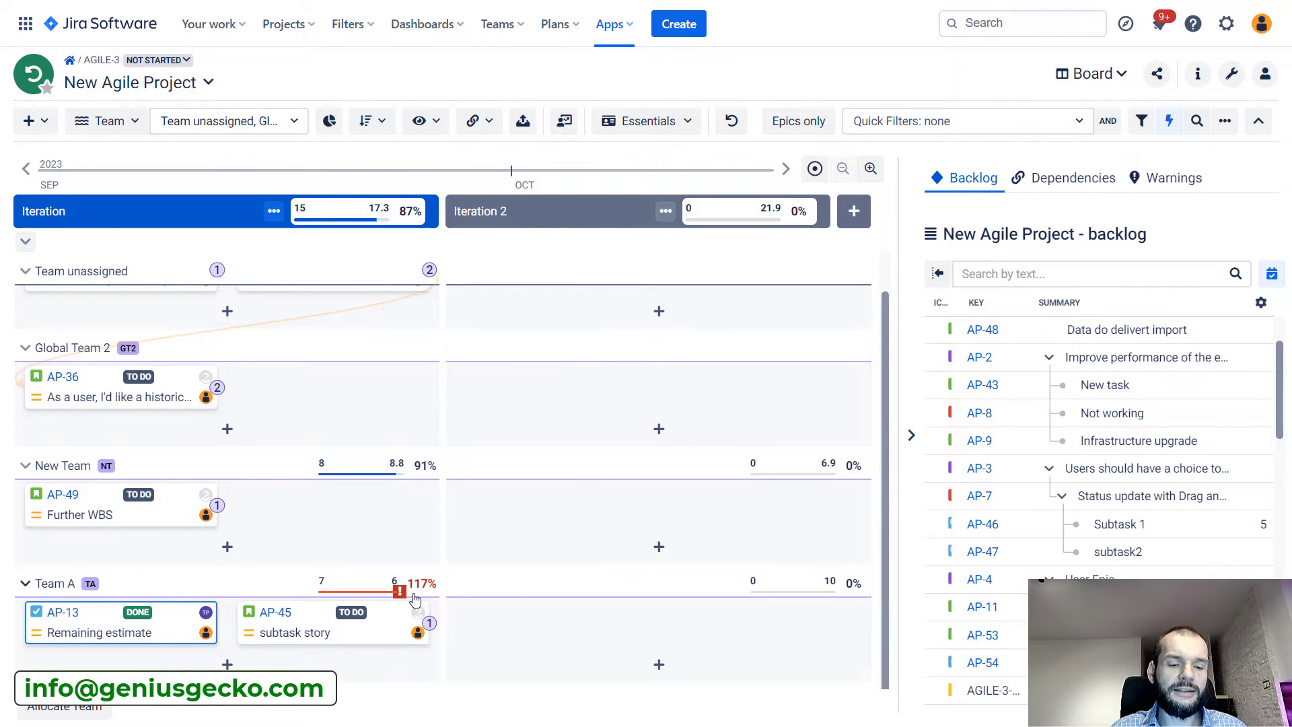
scroll(415, 599, up, 1)
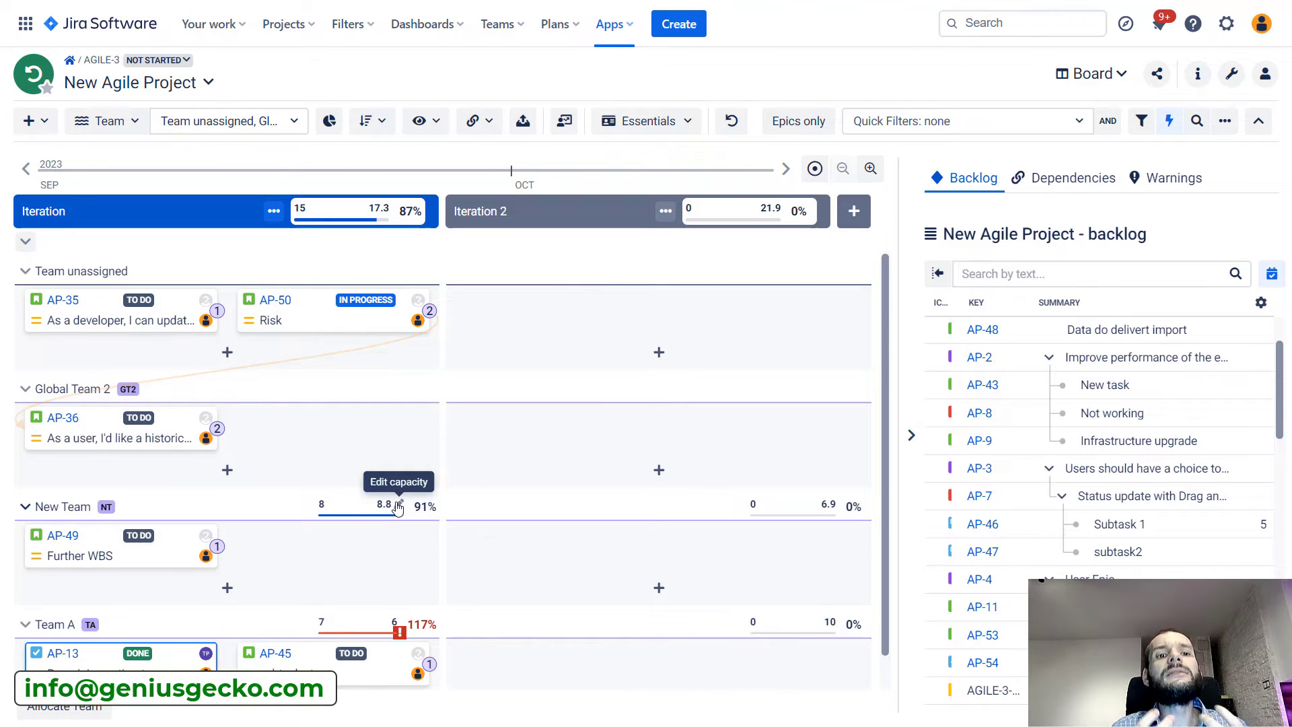
click(1101, 76)
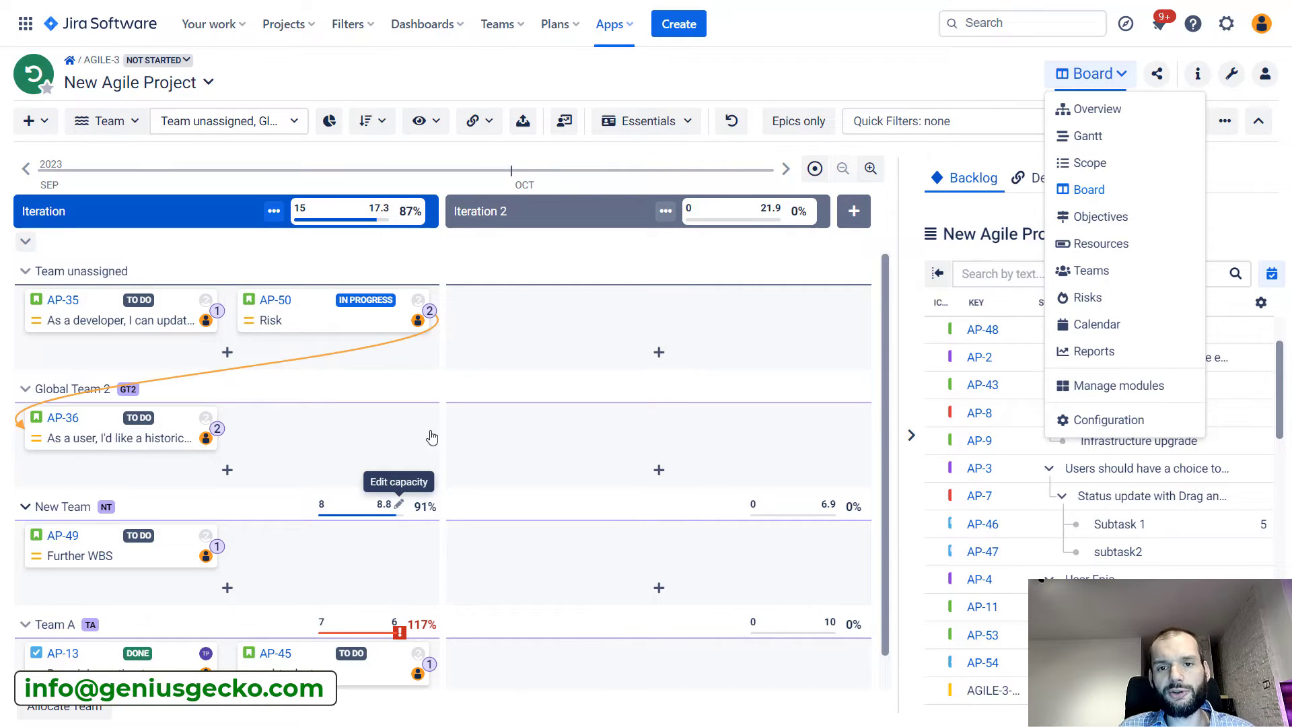
click(904, 56)
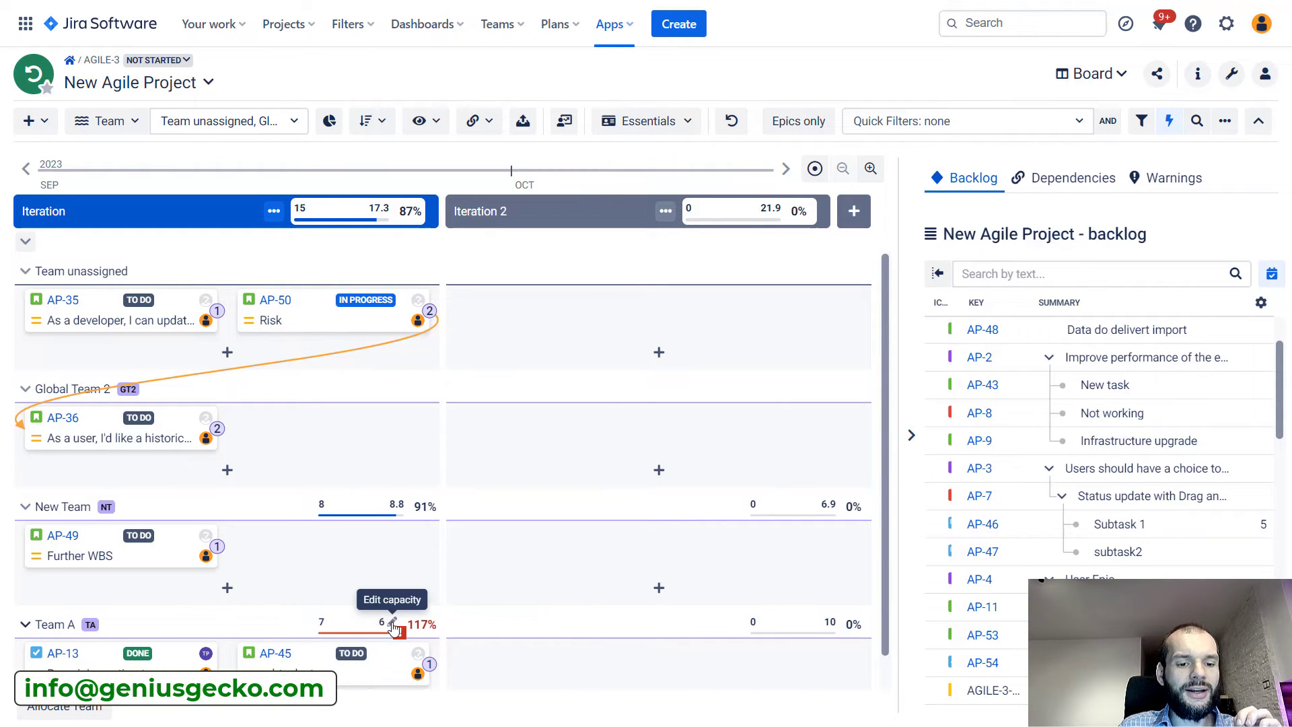
- Set Team A's capacity in the first iteration to 7 story points and save it
click(394, 624)
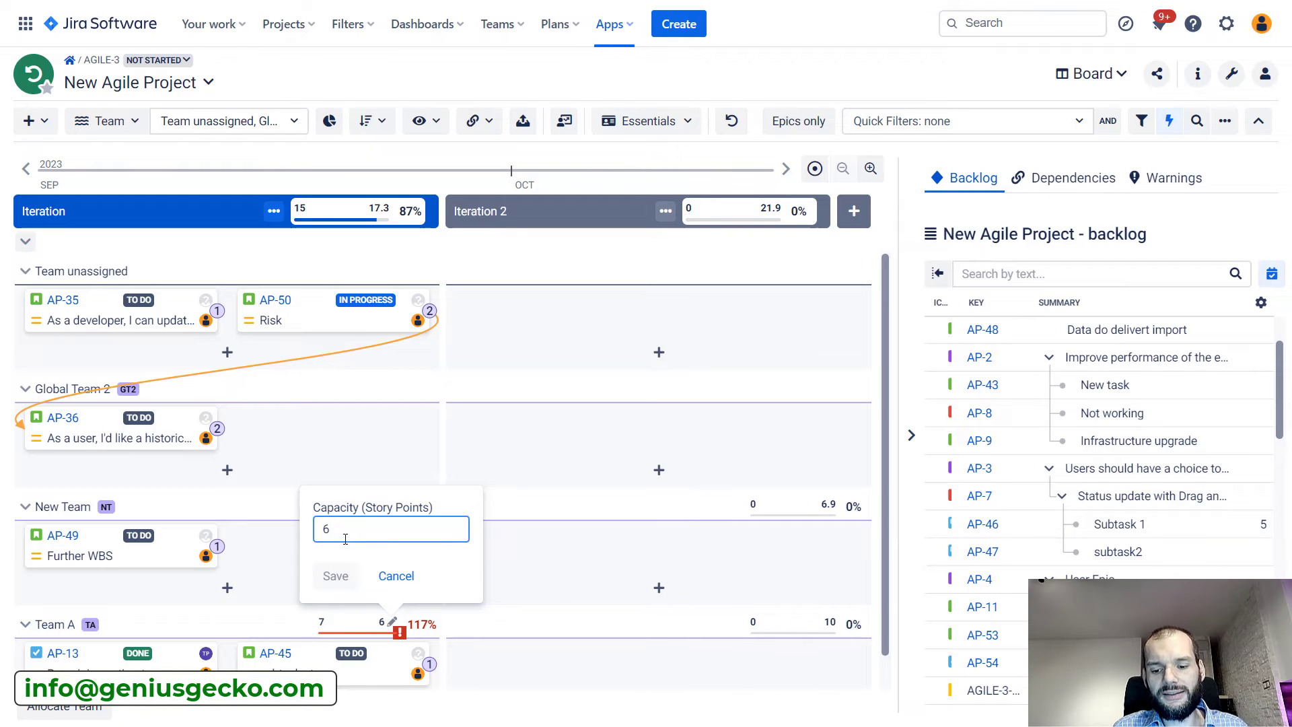
key(BackSpace)
text(7)
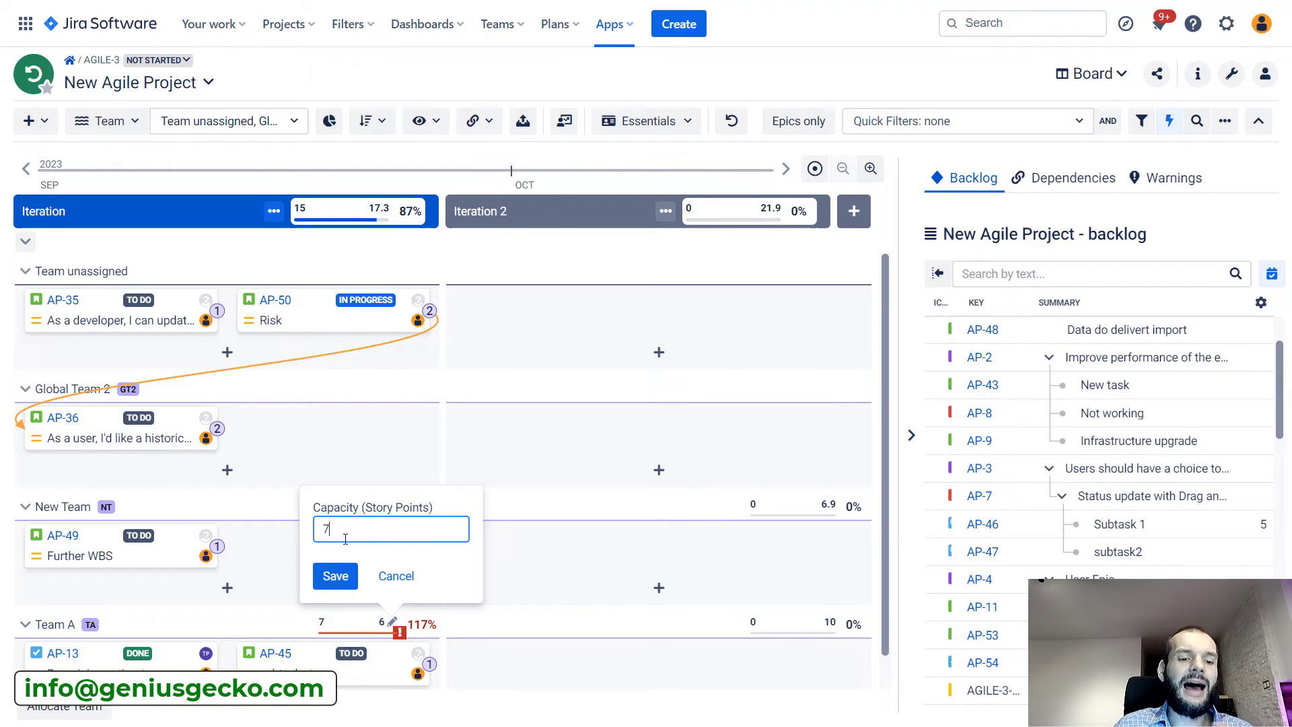
click(340, 579)
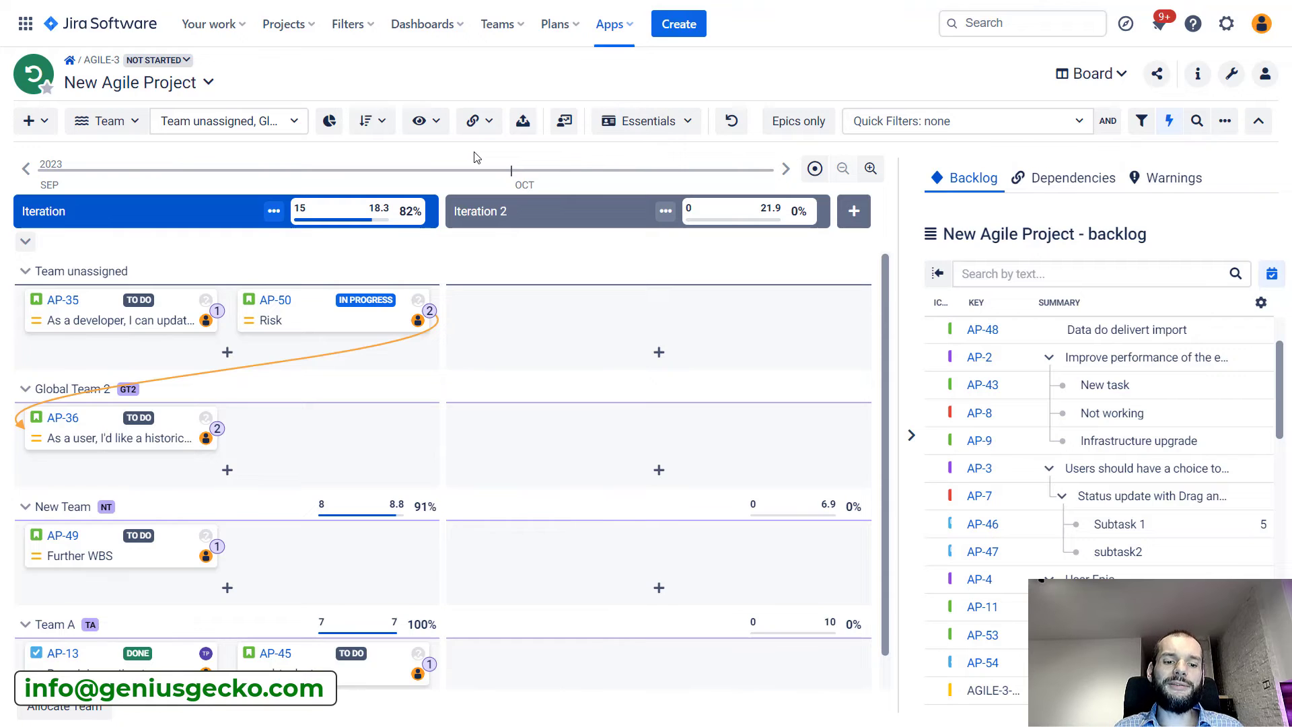
- Review the capacity planning view with changes highlighted and Team A's member capacities expanded in both iterations, and return to the board
click(564, 122)
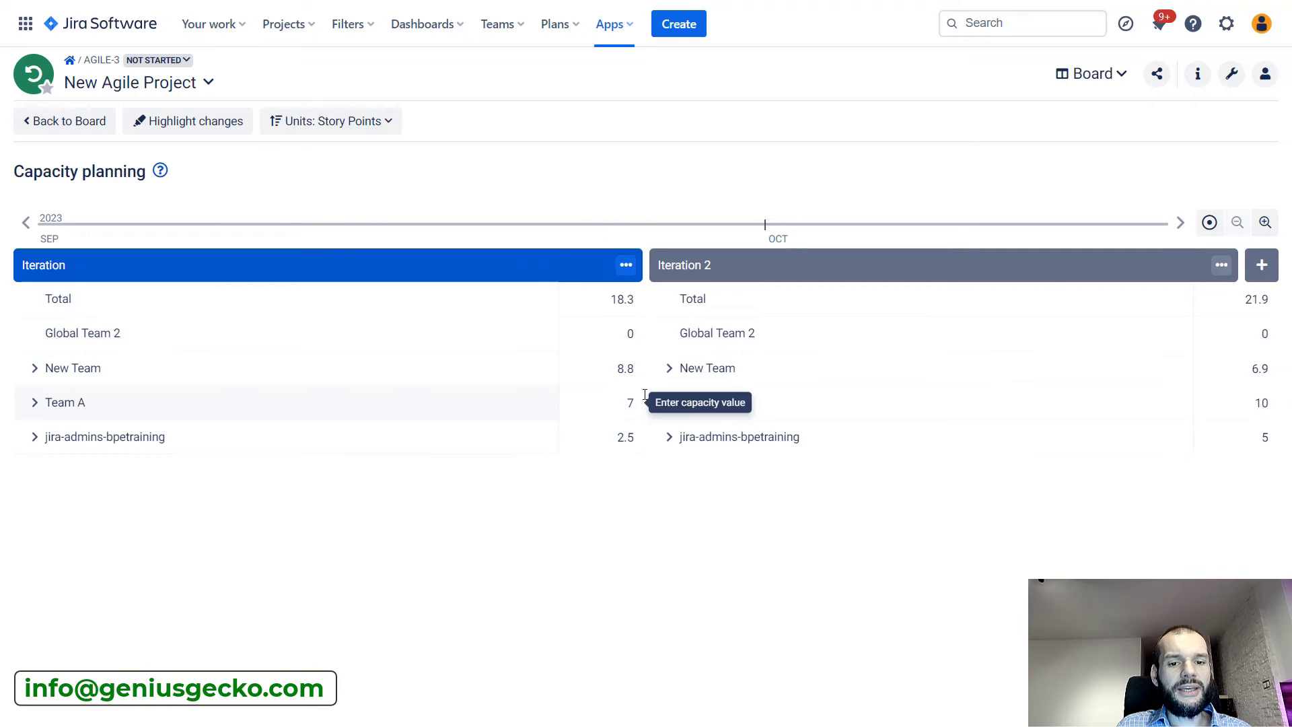
click(36, 404)
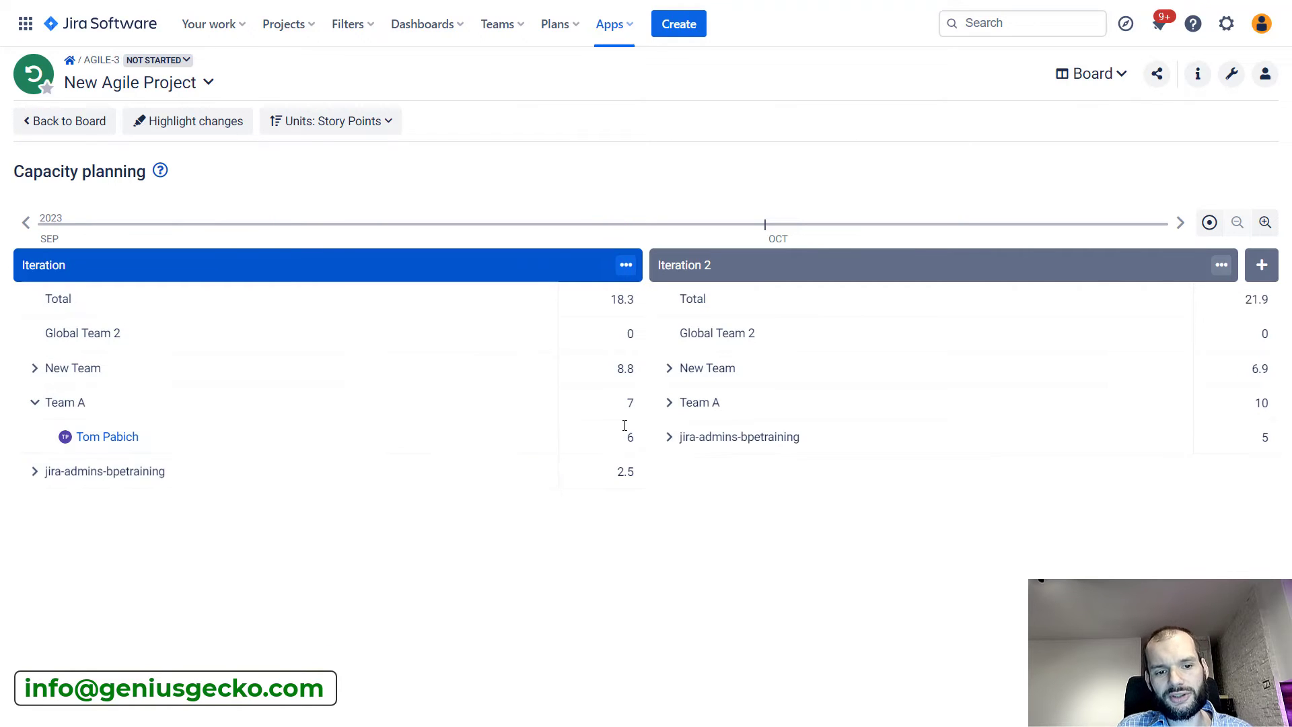
click(194, 134)
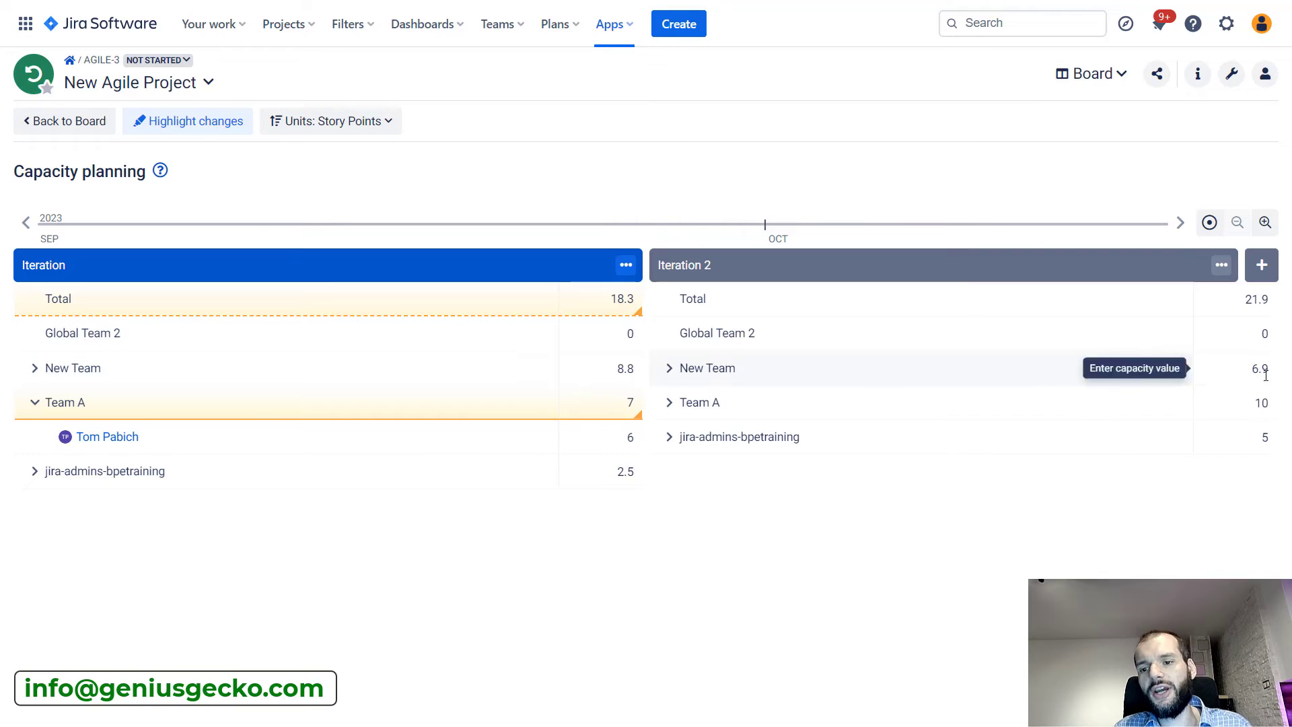
click(669, 402)
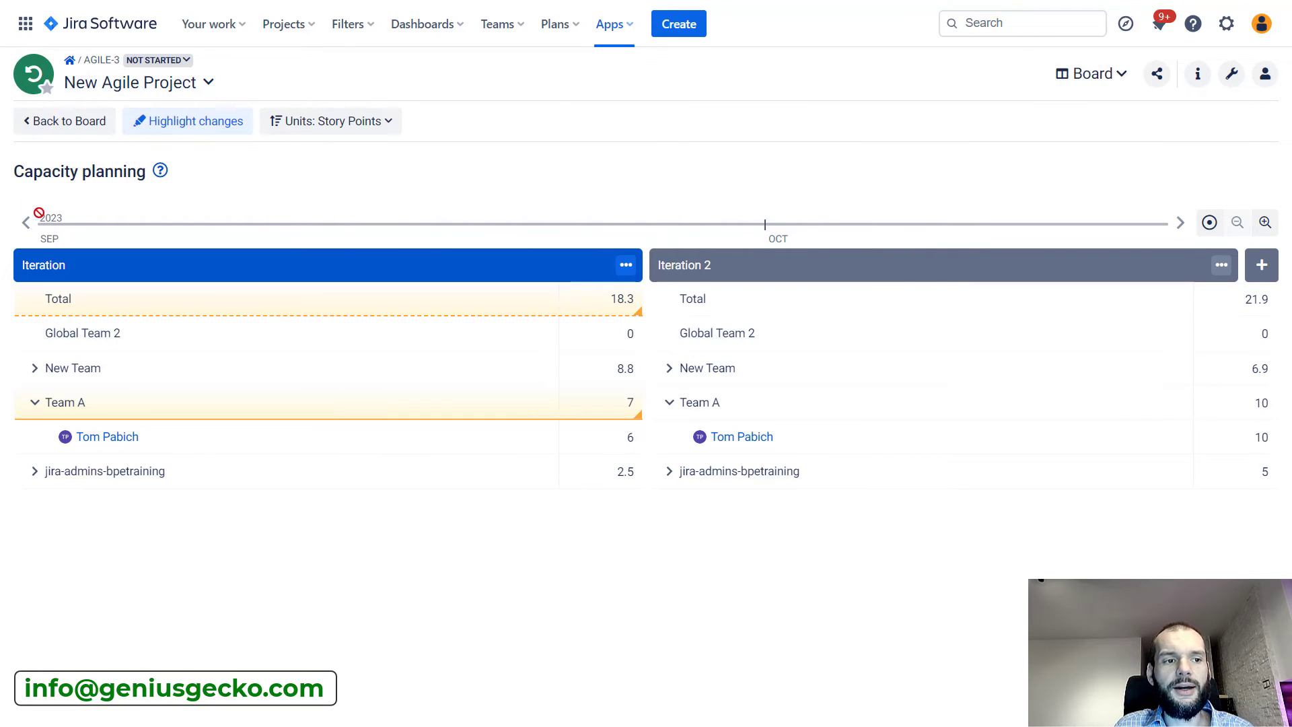
click(54, 126)
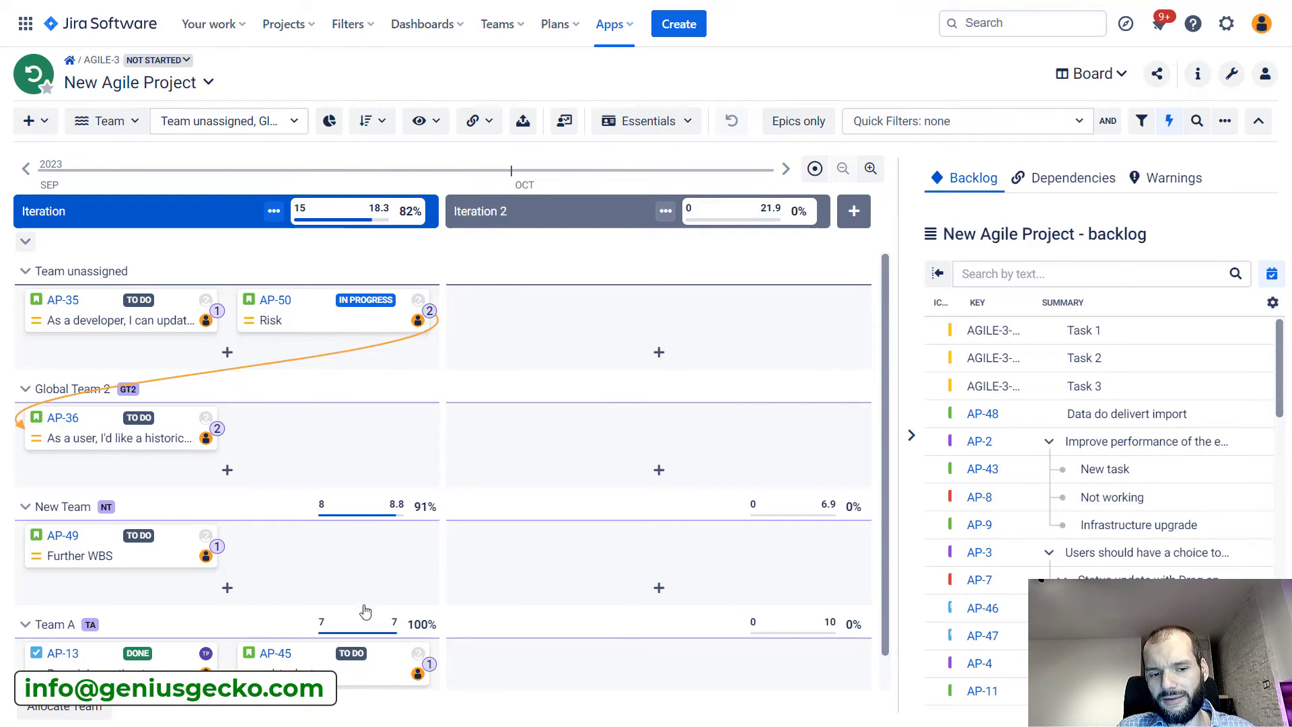
- Switch the board's totals from capacity allocation to Work progress
click(420, 126)
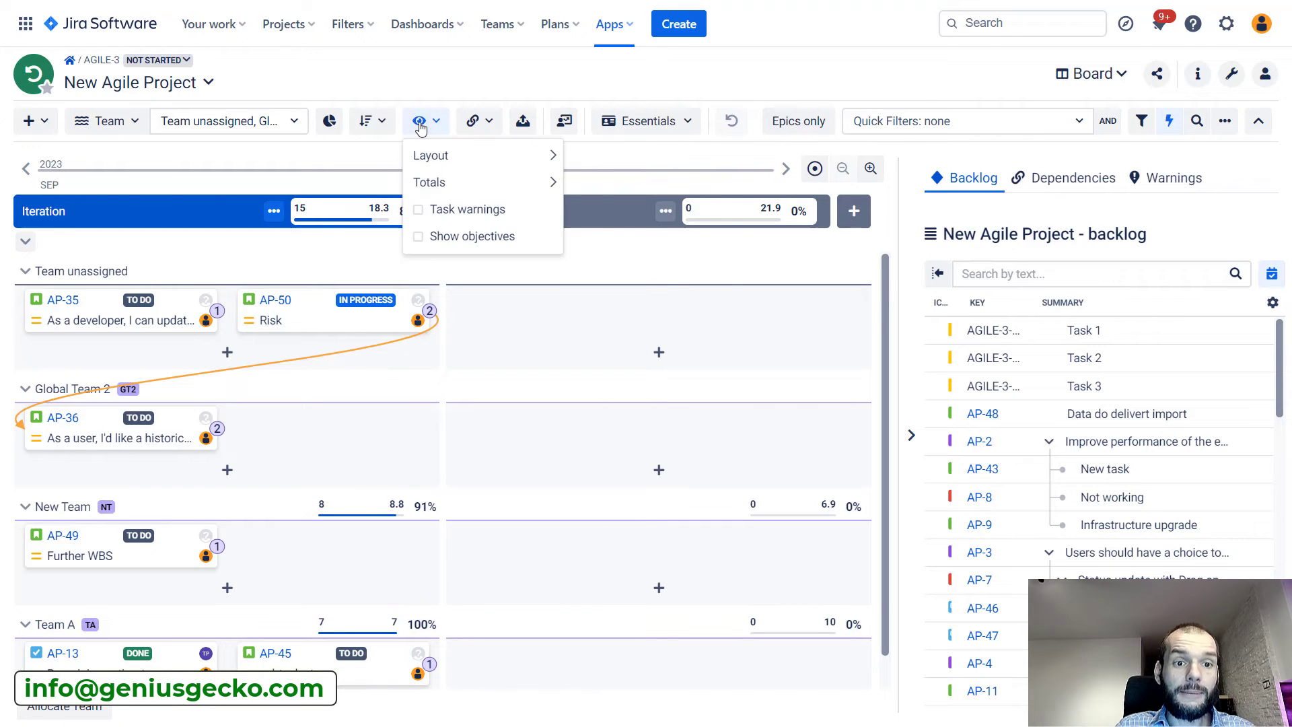
mouse_move(446, 185)
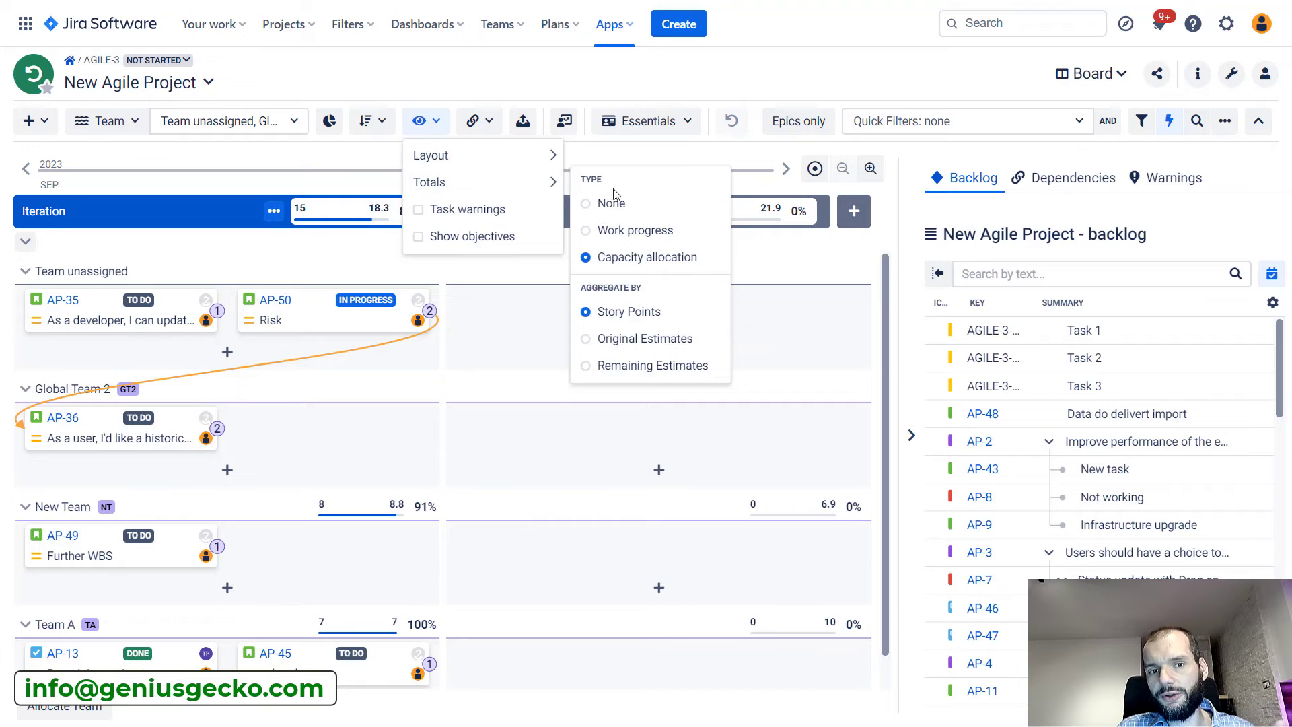
click(606, 231)
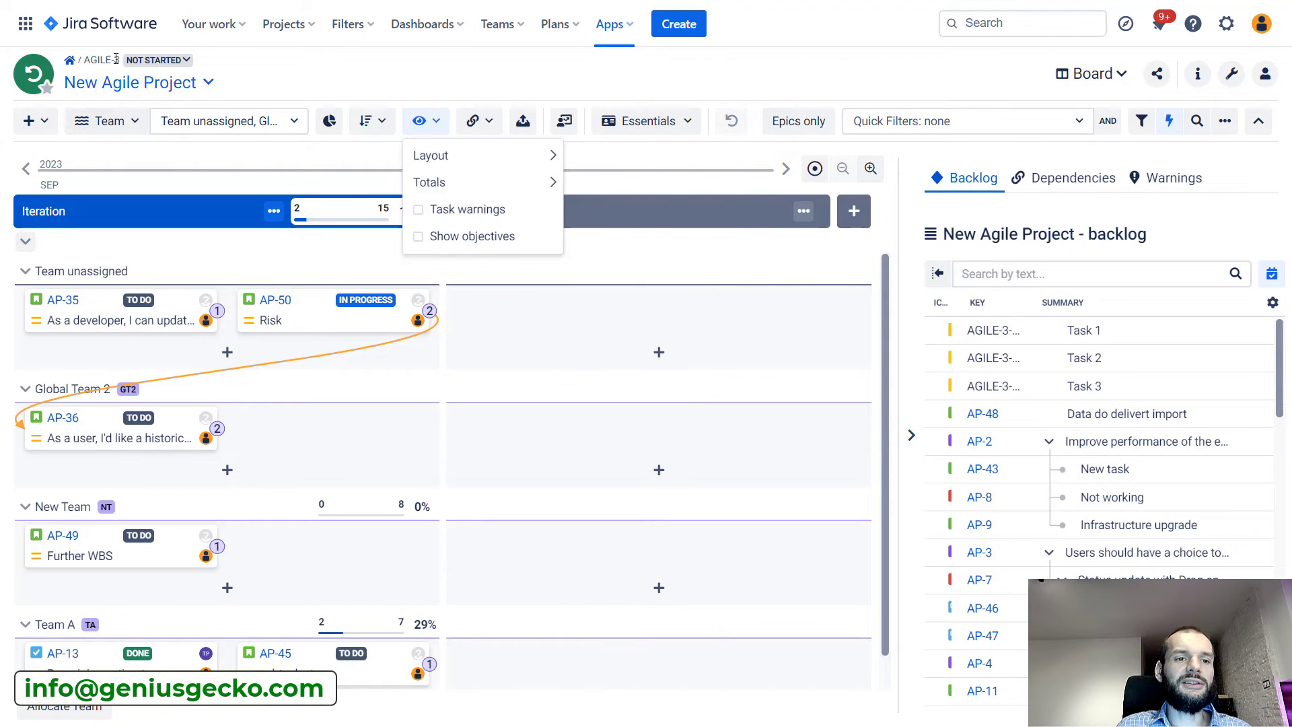
click(436, 126)
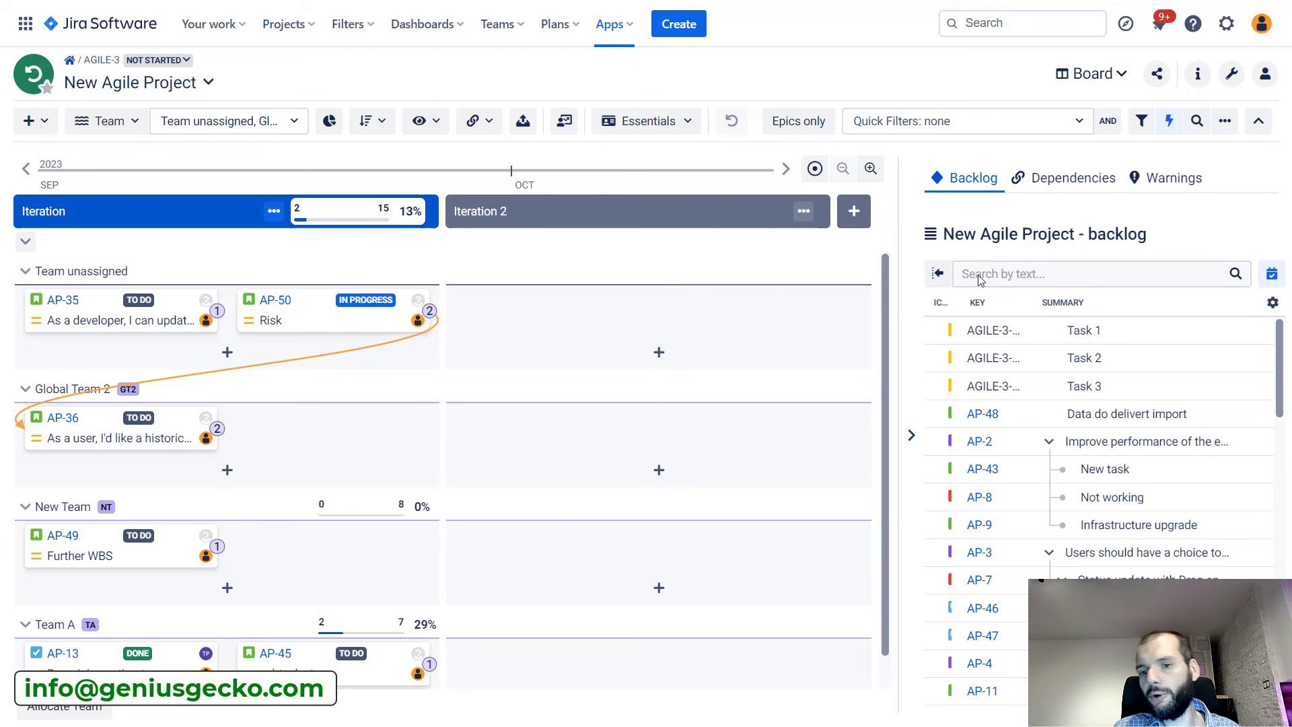
- Assign backlog story AP-43 to Global Team 2 in the first iteration and move that team's story AP-36 to Iteration 2
drag(962, 470, 264, 436)
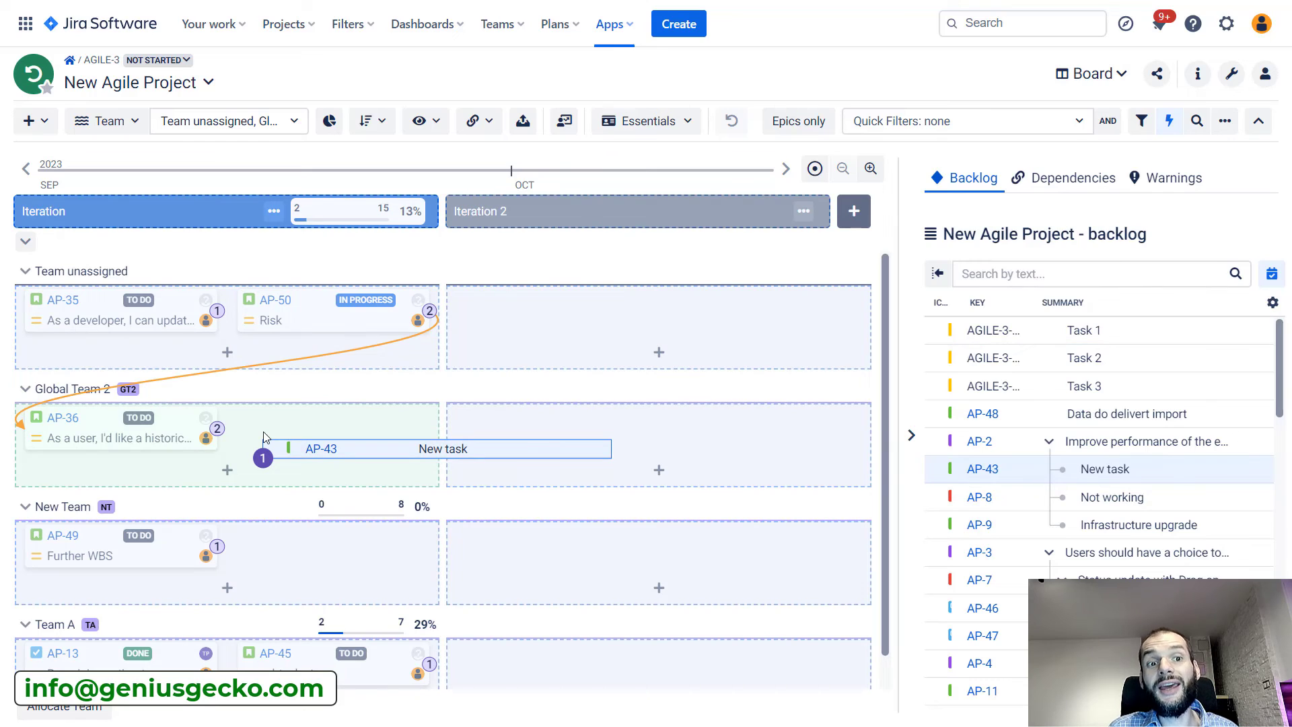
drag(263, 436, 264, 438)
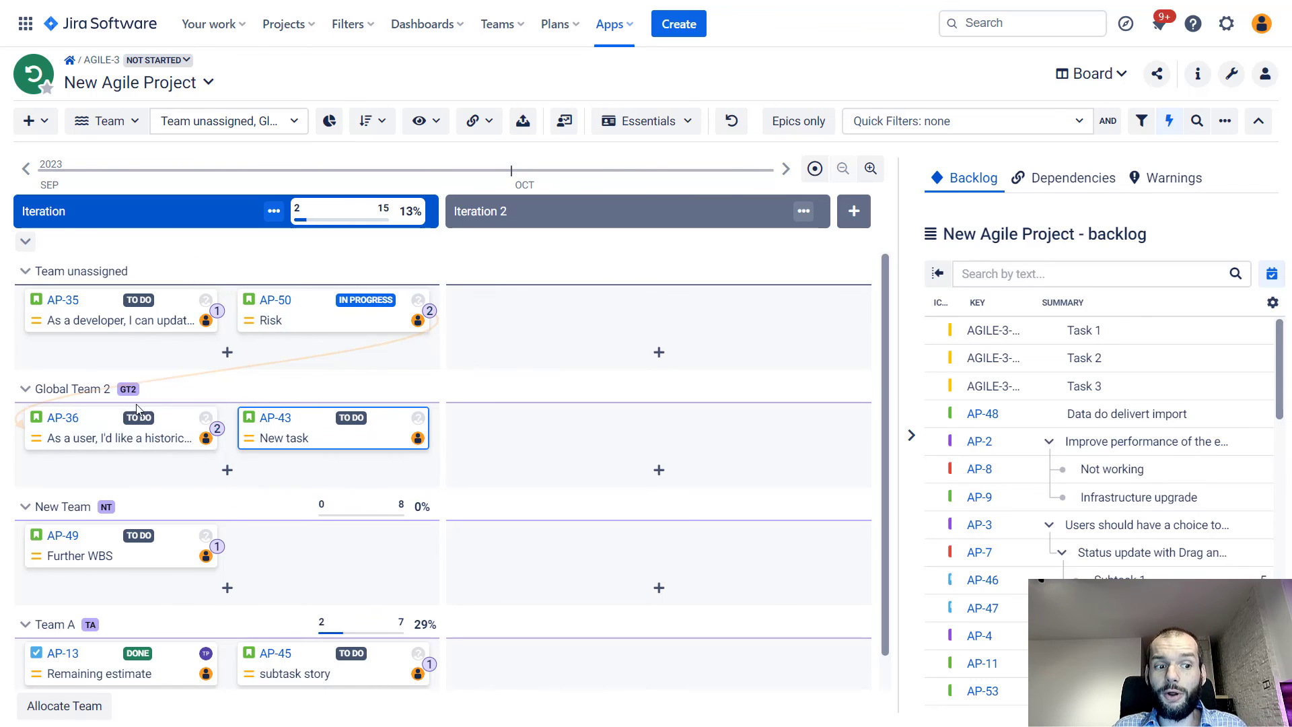
drag(97, 418, 518, 441)
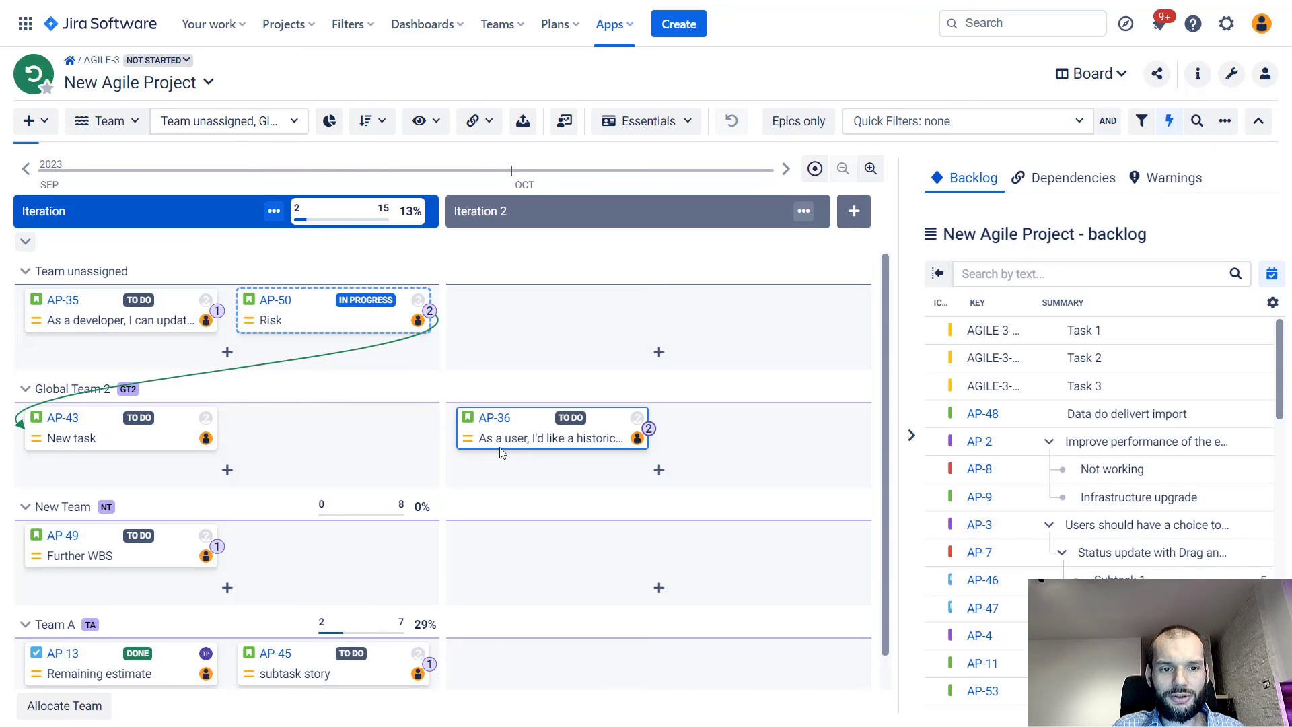